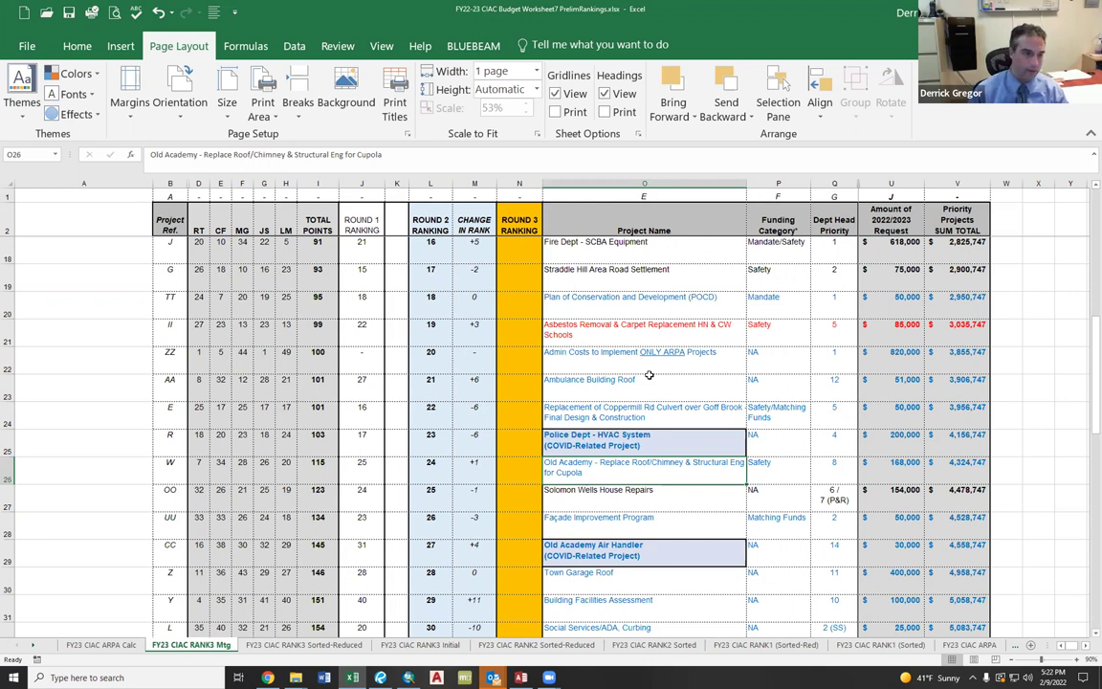
Insert a copy of the Old Academy Roof - Design row directly above the Old Academy - Replace Roof/Chimney & Structural Eng row
left_click(658, 354)
scroll(660, 356, "down", 1)
scroll(661, 357, "down", 4)
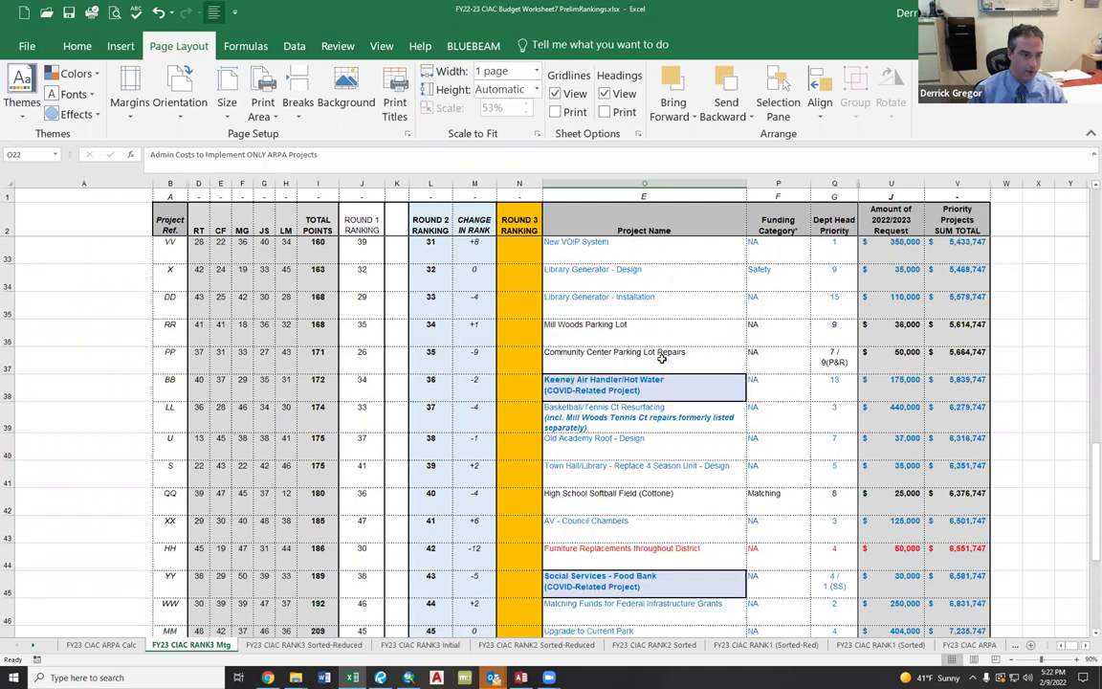
scroll(661, 357, "up", 2)
scroll(660, 358, "up", 1)
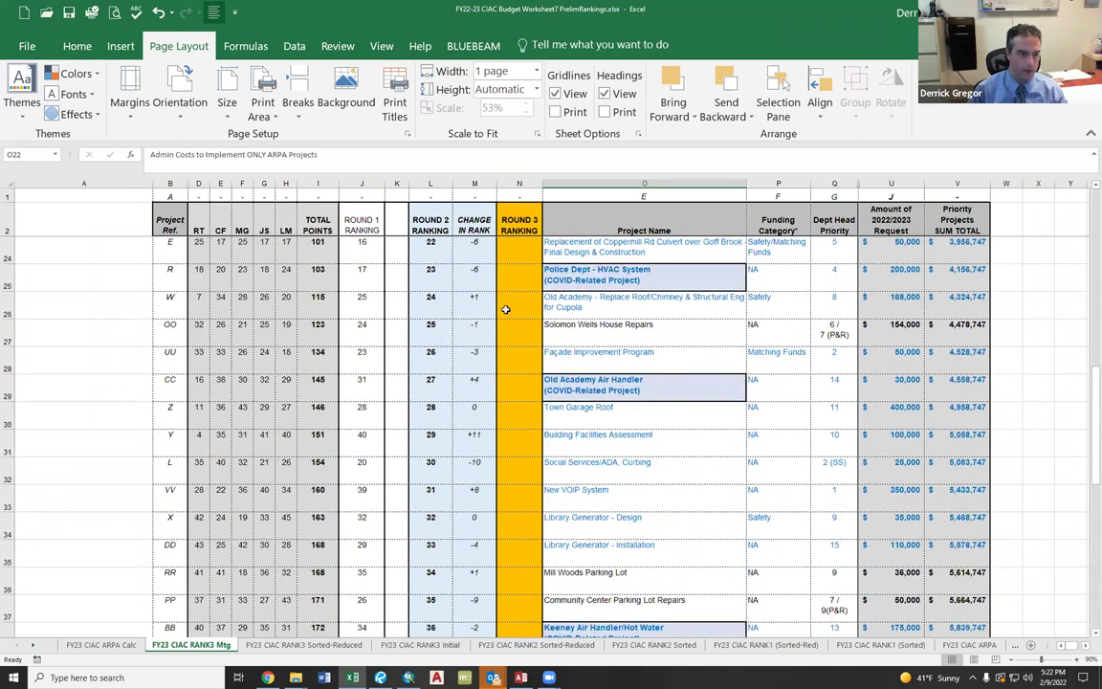
left_click(581, 303)
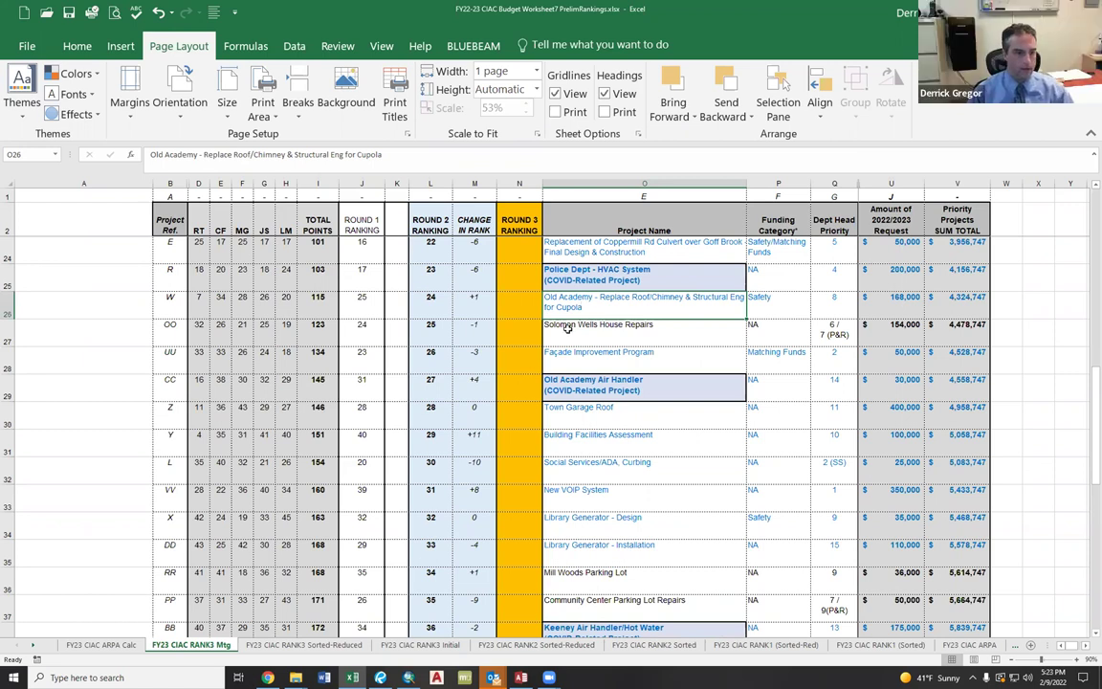
scroll(375, 522, "down", 1)
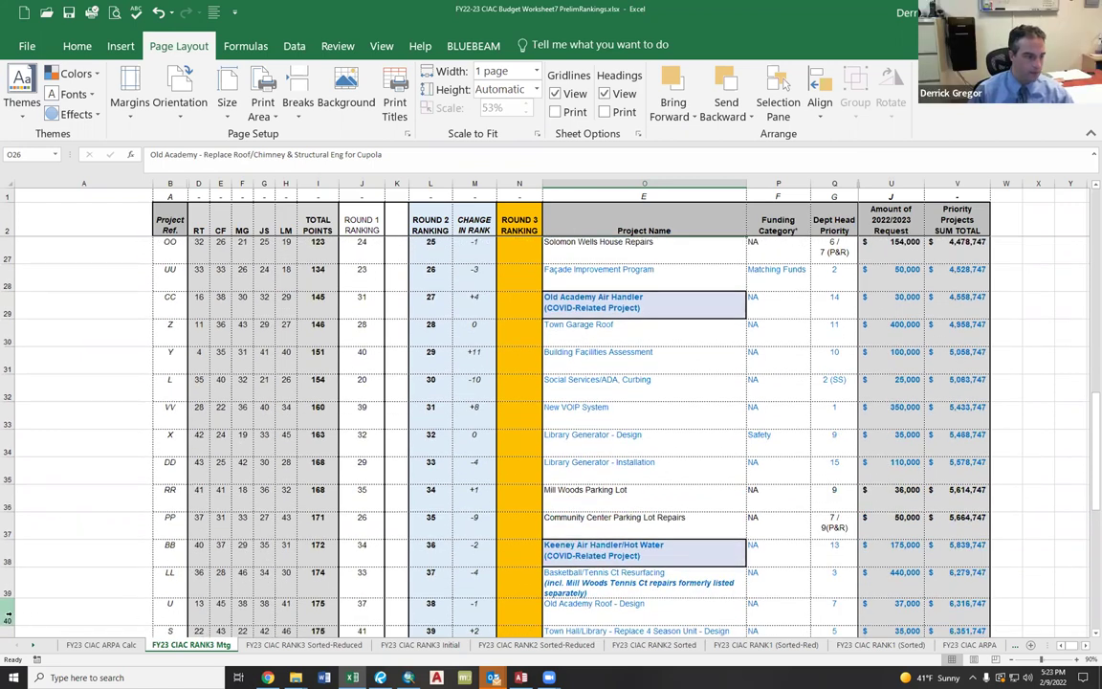
right_click(7, 610)
left_click(36, 464)
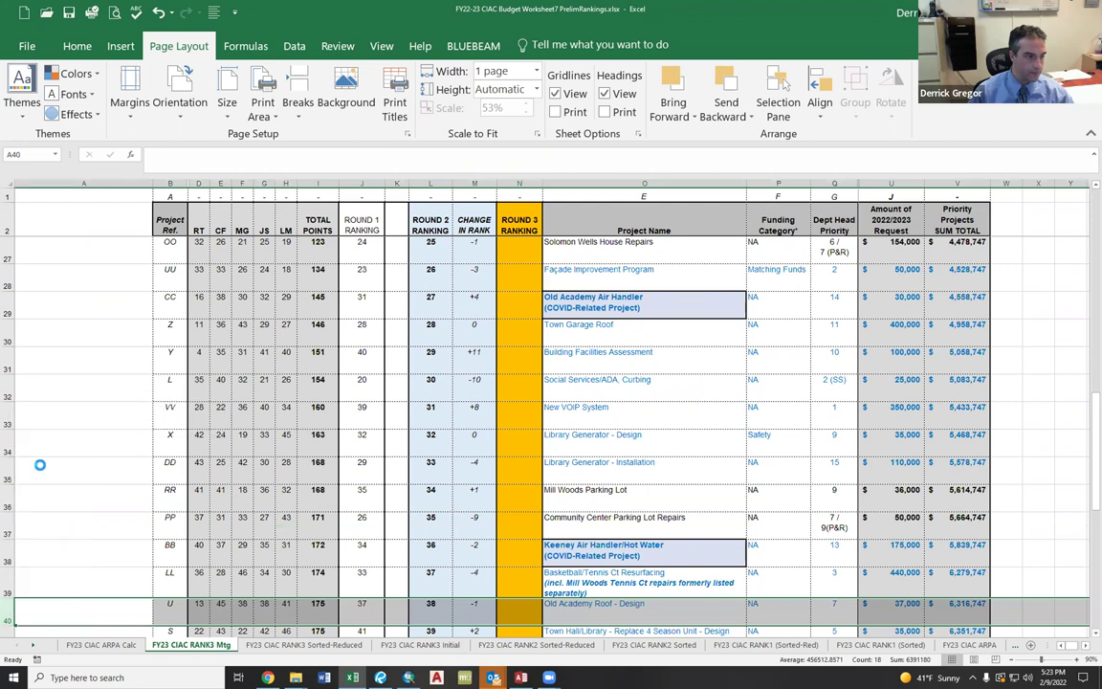
scroll(133, 279, "up", 1)
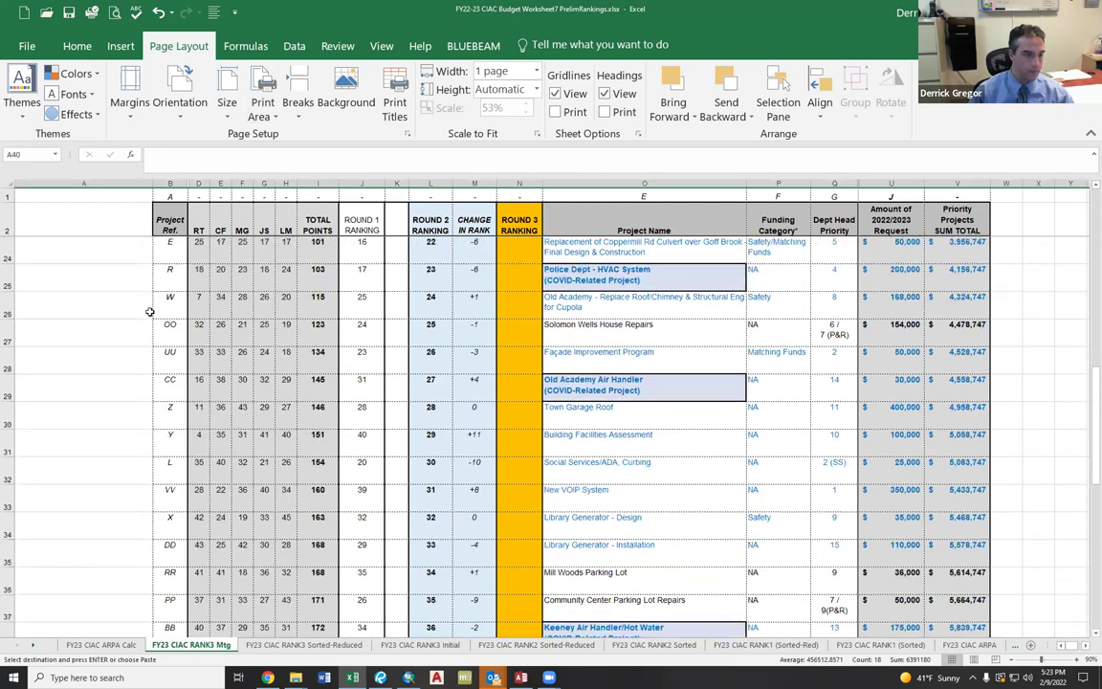
right_click(7, 306)
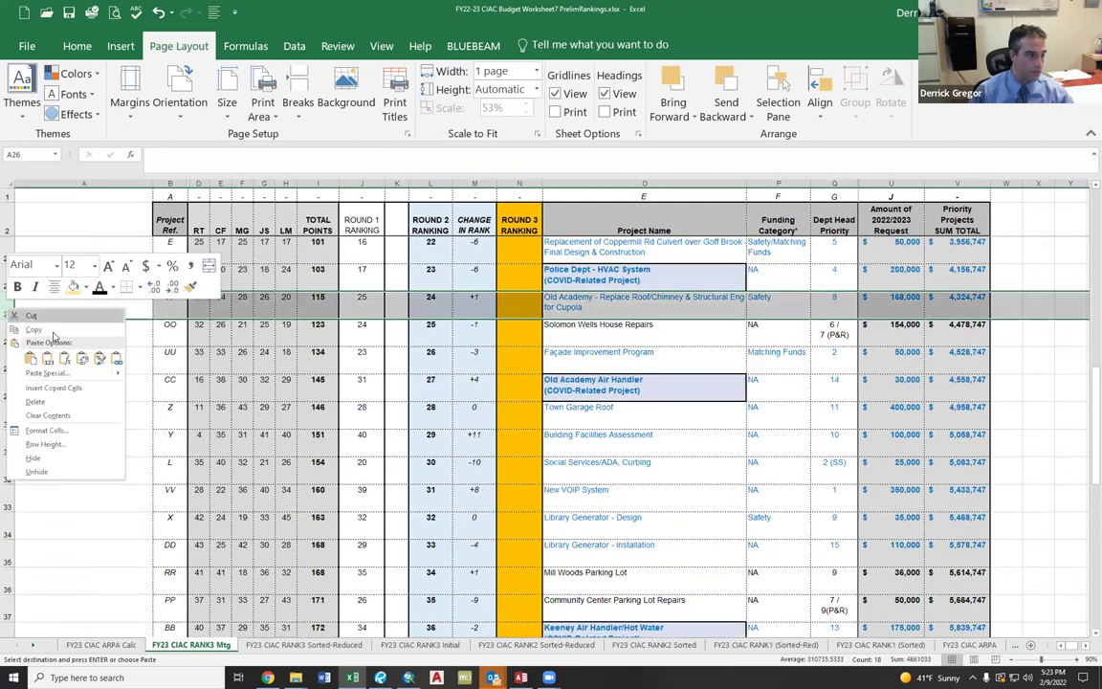
left_click(46, 389)
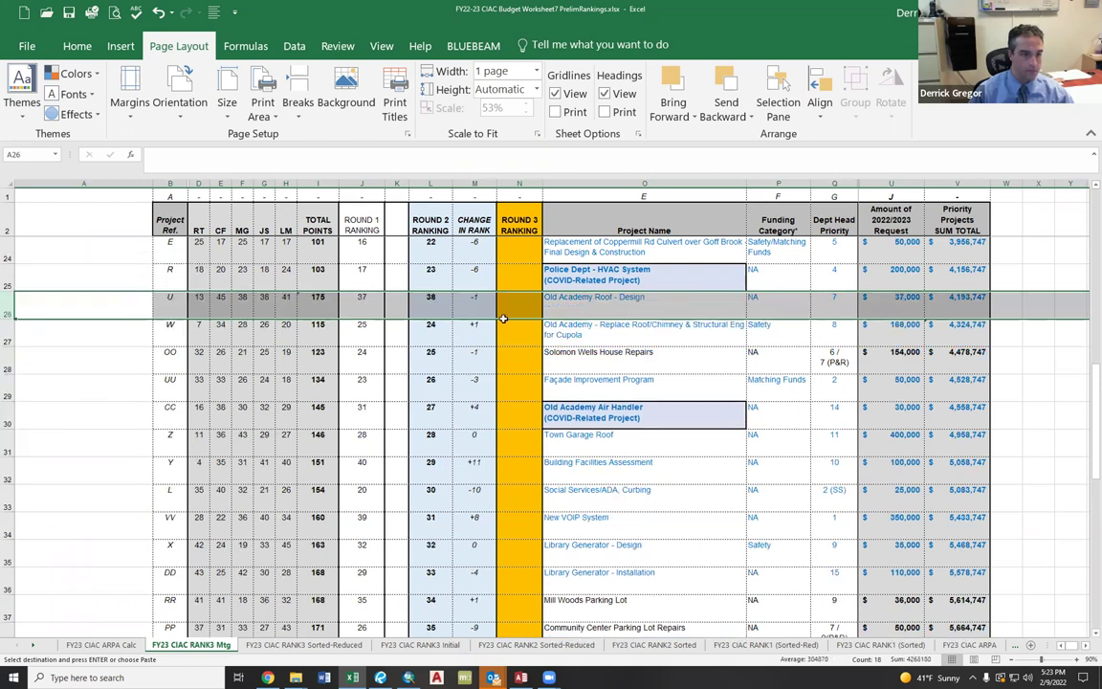
Move the Old Academy - Replace Roof/Chimney row from row 27 onto row 41, replacing the original Old Academy Roof - Design entry
left_click(7, 336)
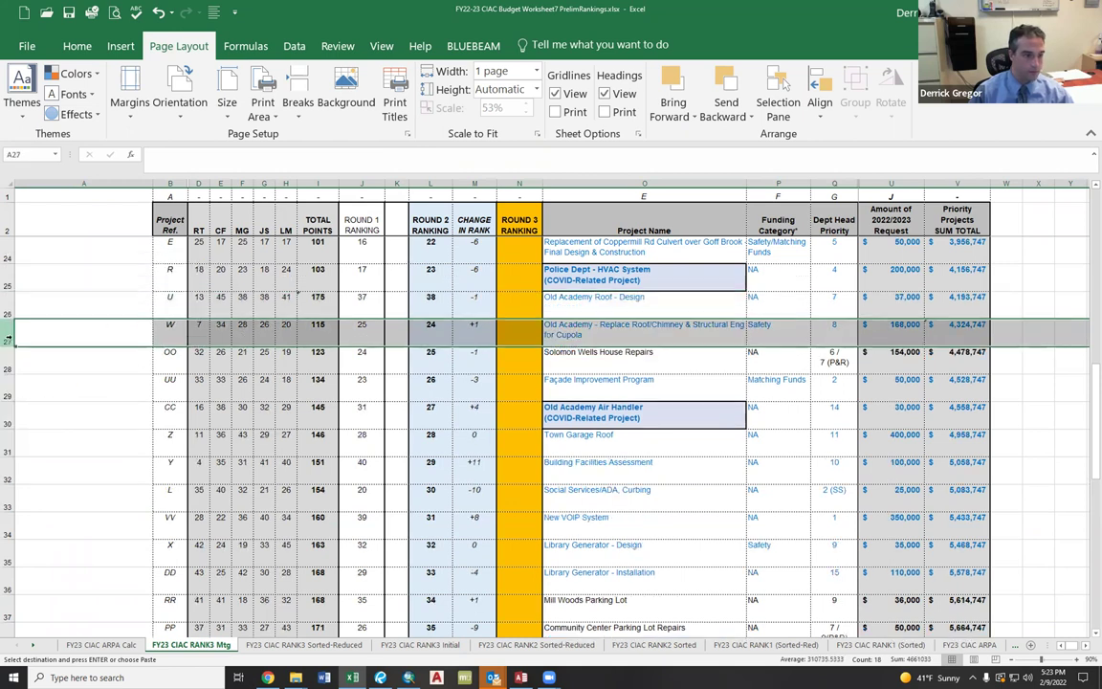
right_click(8, 335)
left_click(140, 327)
scroll(140, 327, "down", 3)
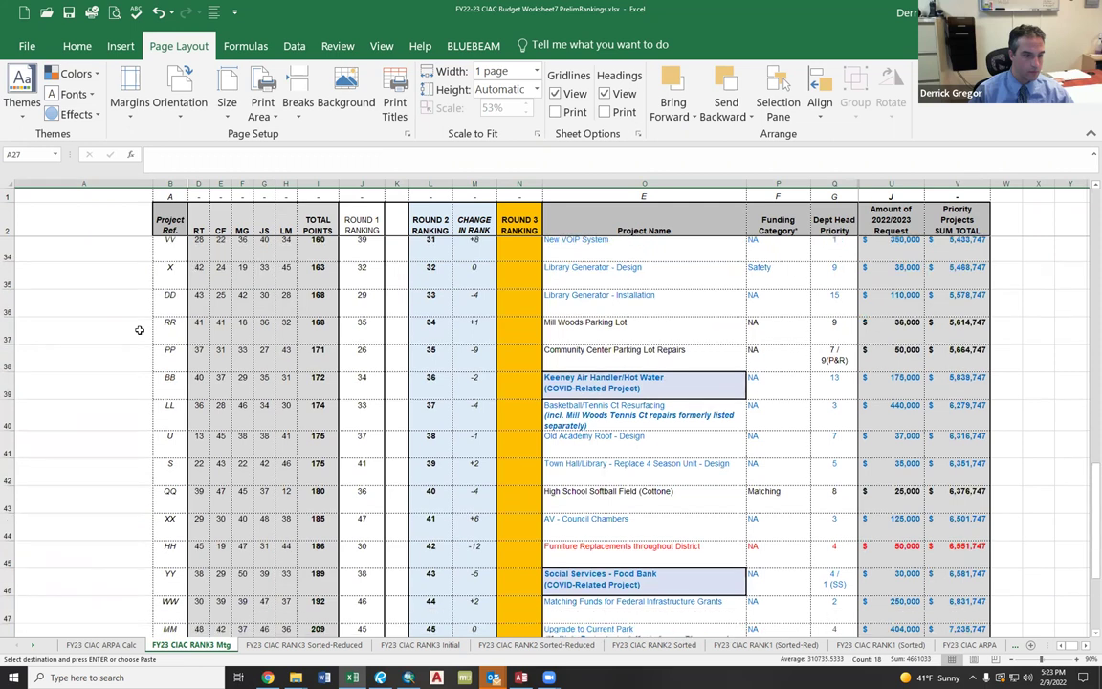
scroll(139, 329, "down", 1)
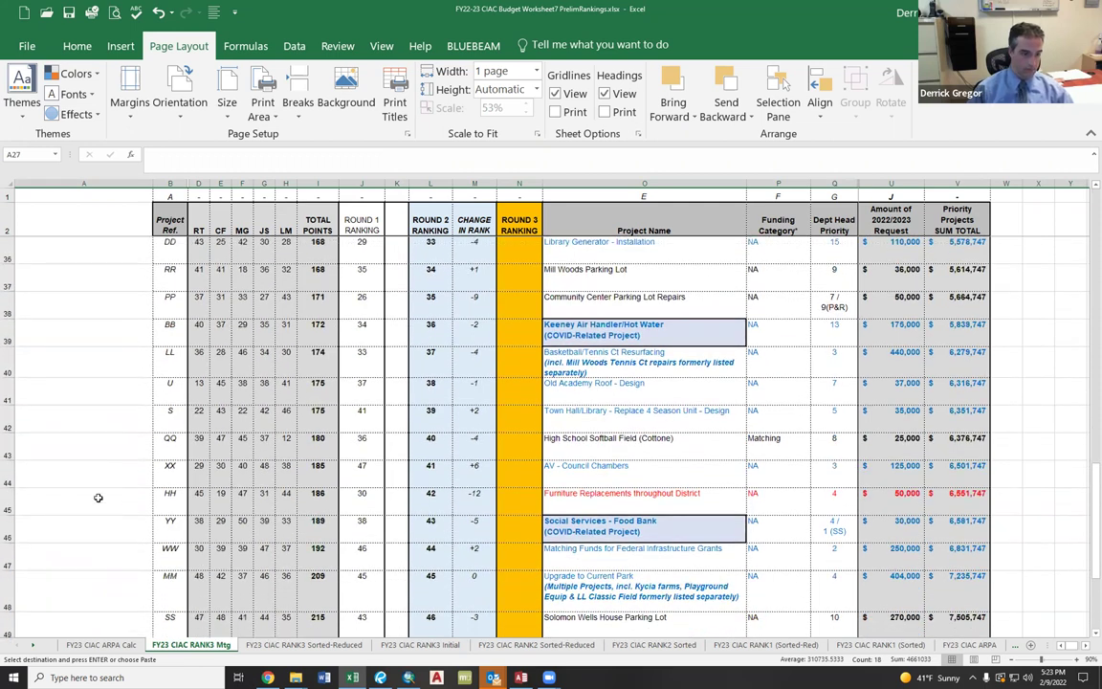
right_click(8, 391)
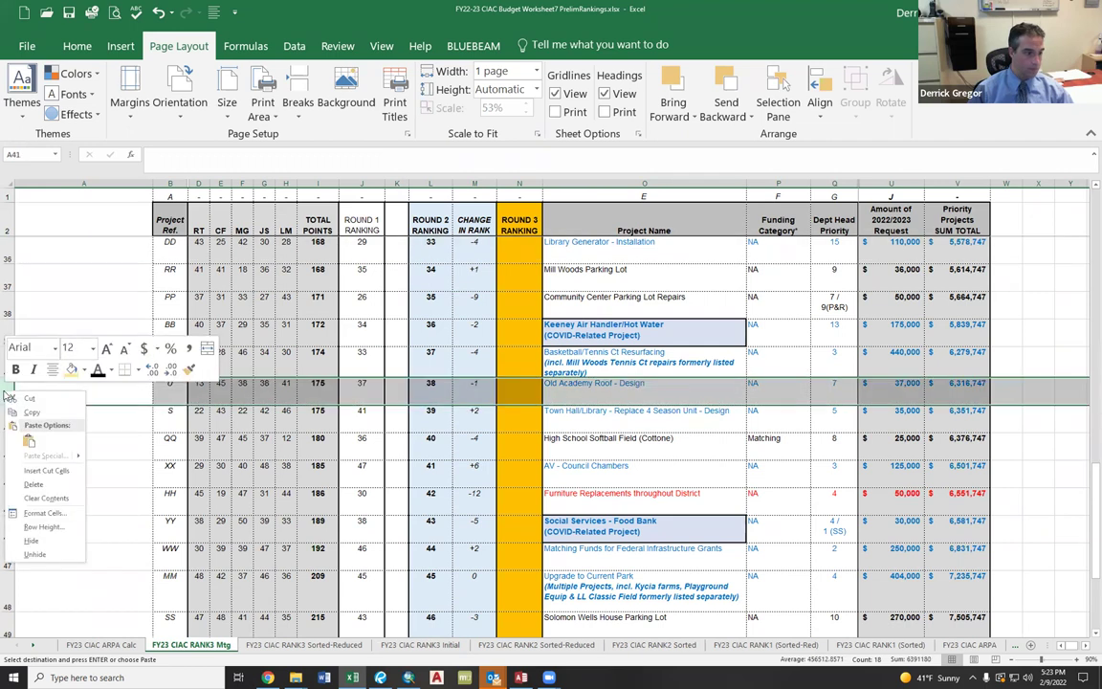
left_click(26, 442)
Delete the emptied row 27 above Solomon Wells House Repairs
scroll(433, 379, "up", 1)
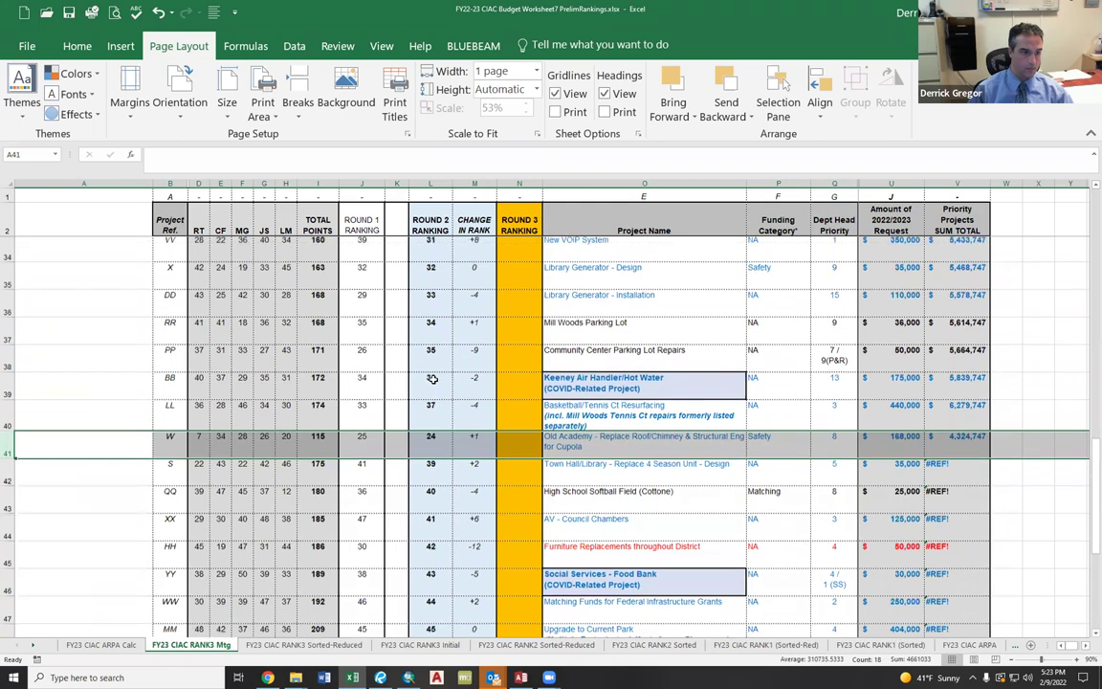
scroll(433, 379, "up", 3)
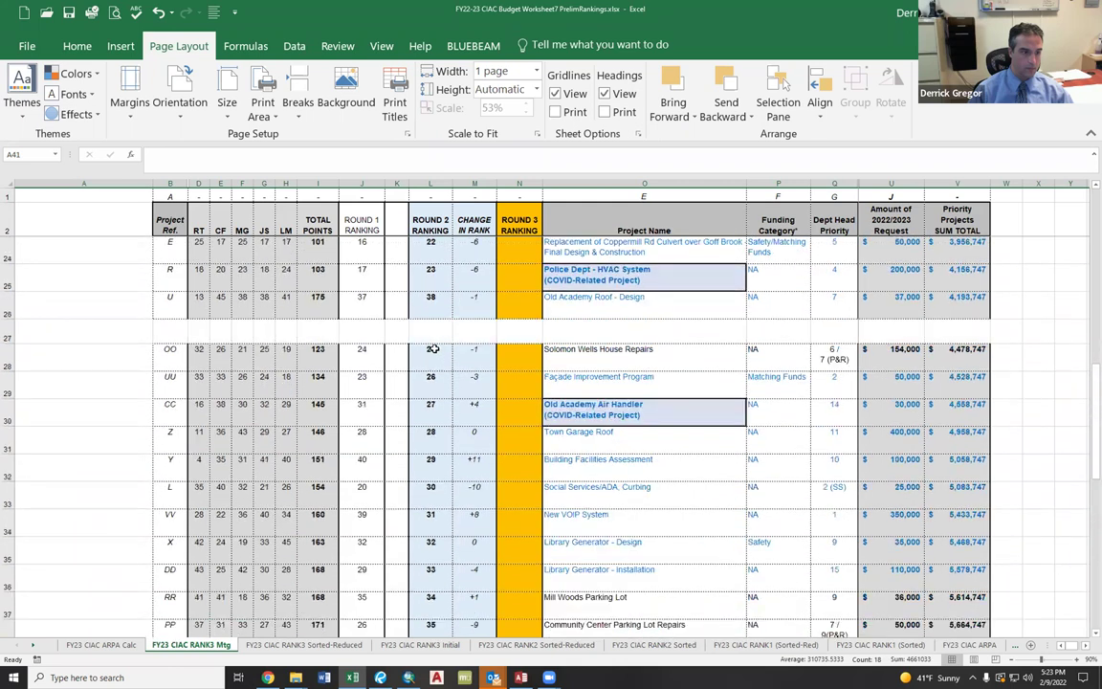
right_click(8, 335)
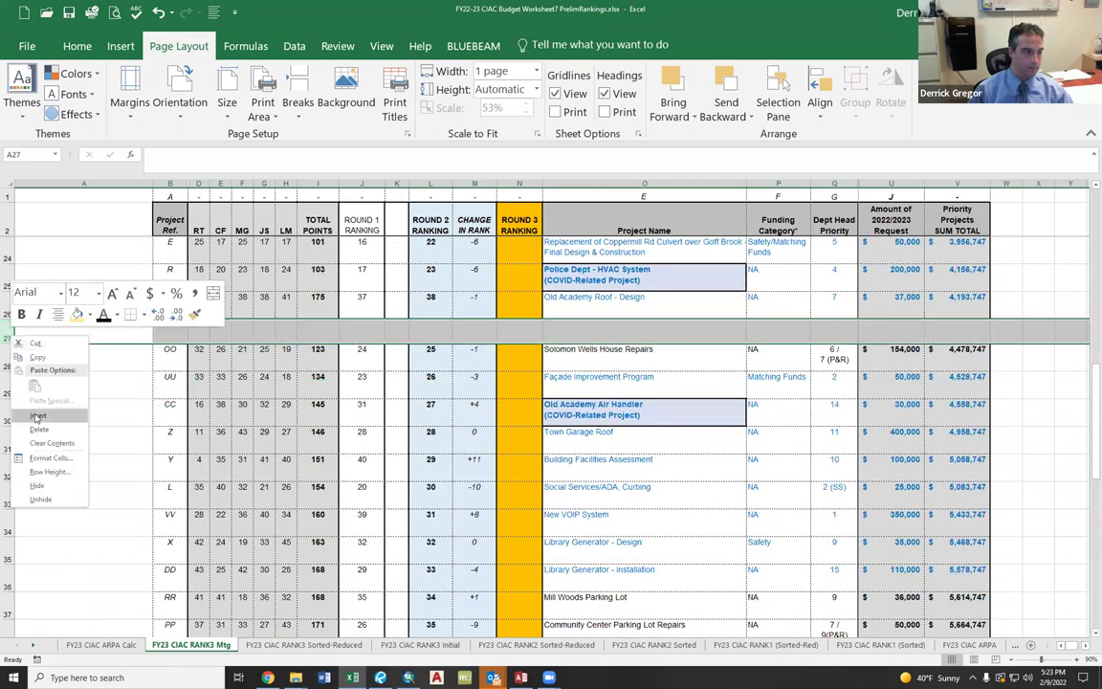
left_click(37, 356)
key("Escape")
right_click(8, 329)
left_click(34, 418)
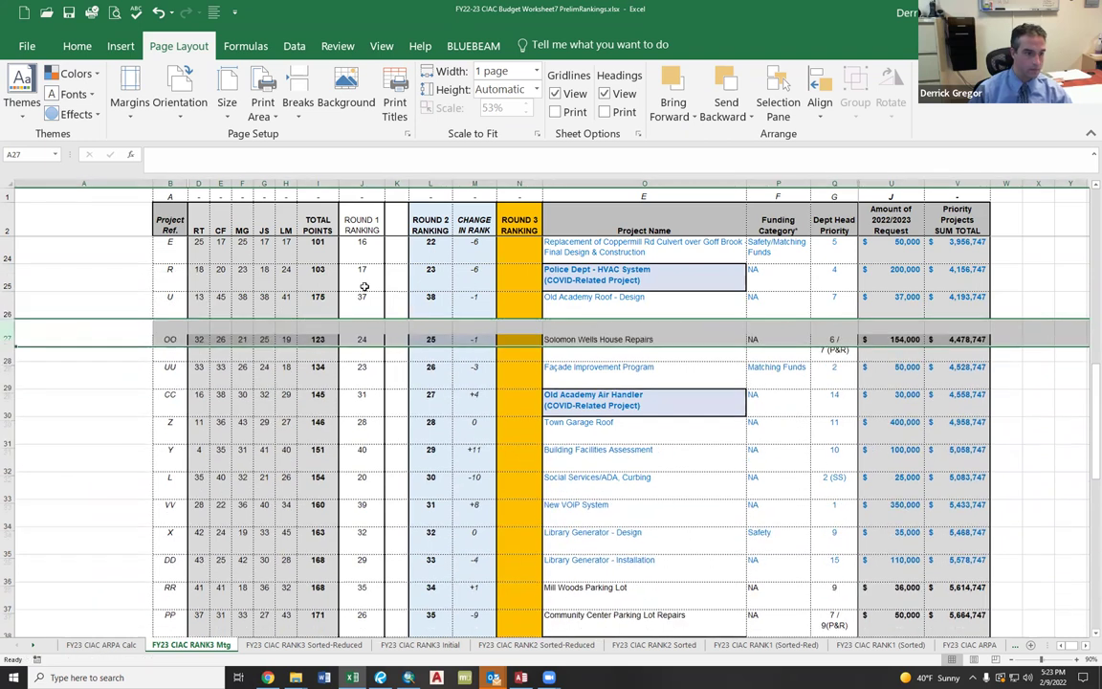
Renumber the Round 2 rankings consecutively from 22 to 49 in cells L24 through L51
left_click_drag(430, 245, 454, 603)
scroll(464, 449, "down", 4)
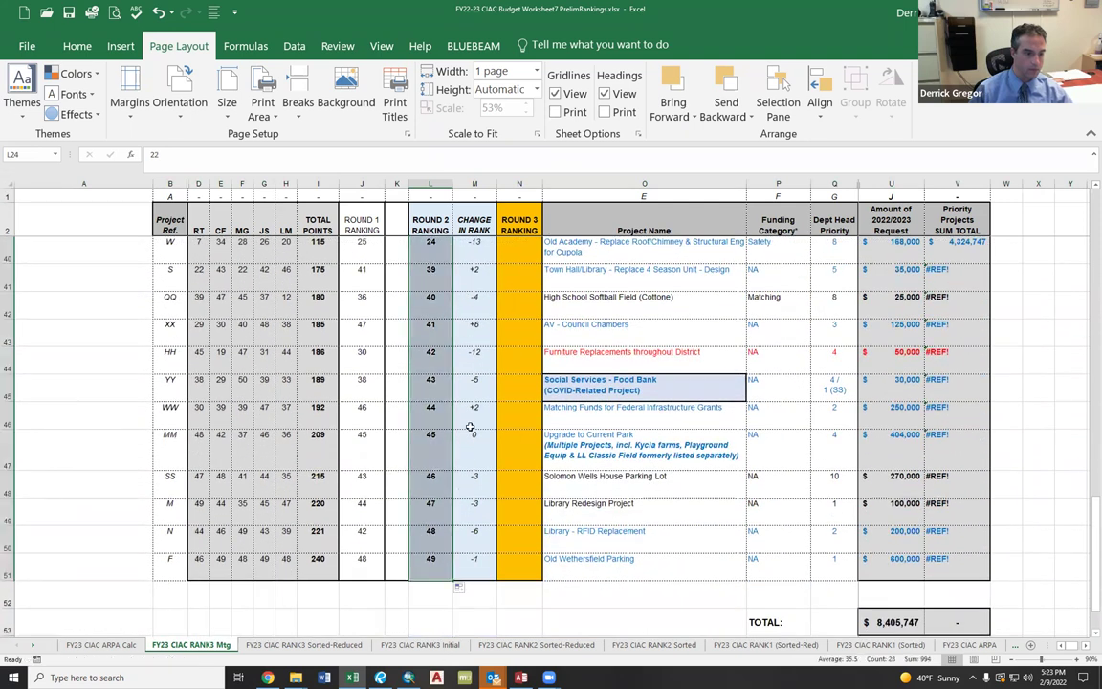
scroll(469, 428, "up", 5)
Check the new positions and rank changes of the two swapped Old Academy roof projects
left_click(598, 553)
scroll(613, 574, "down", 1)
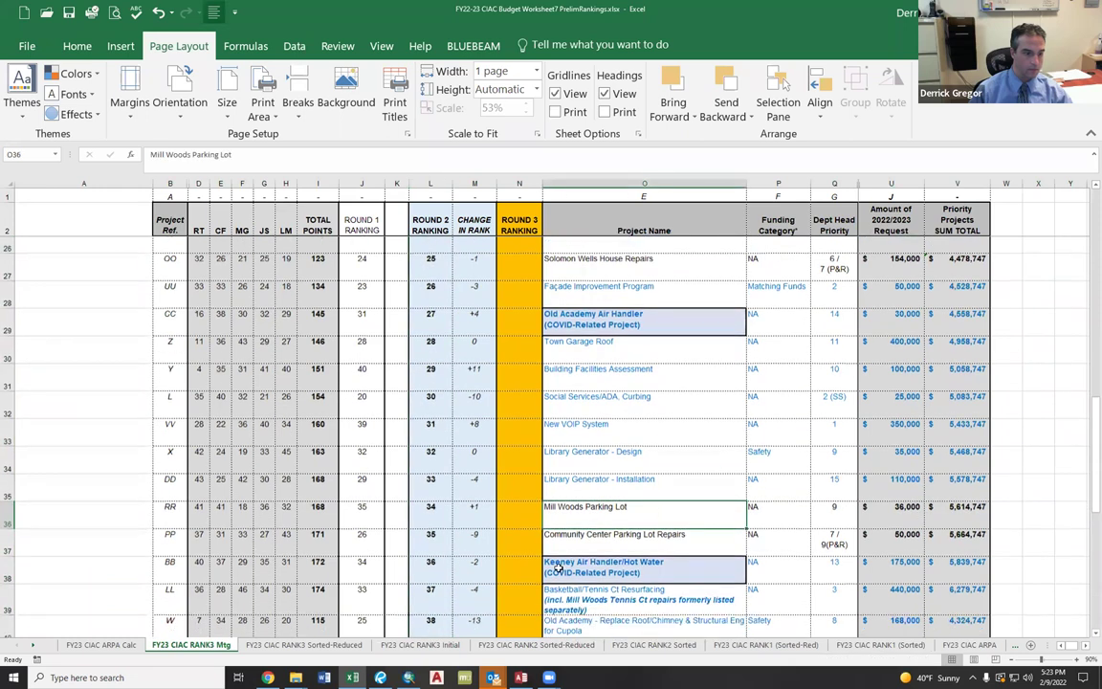
left_click(617, 579)
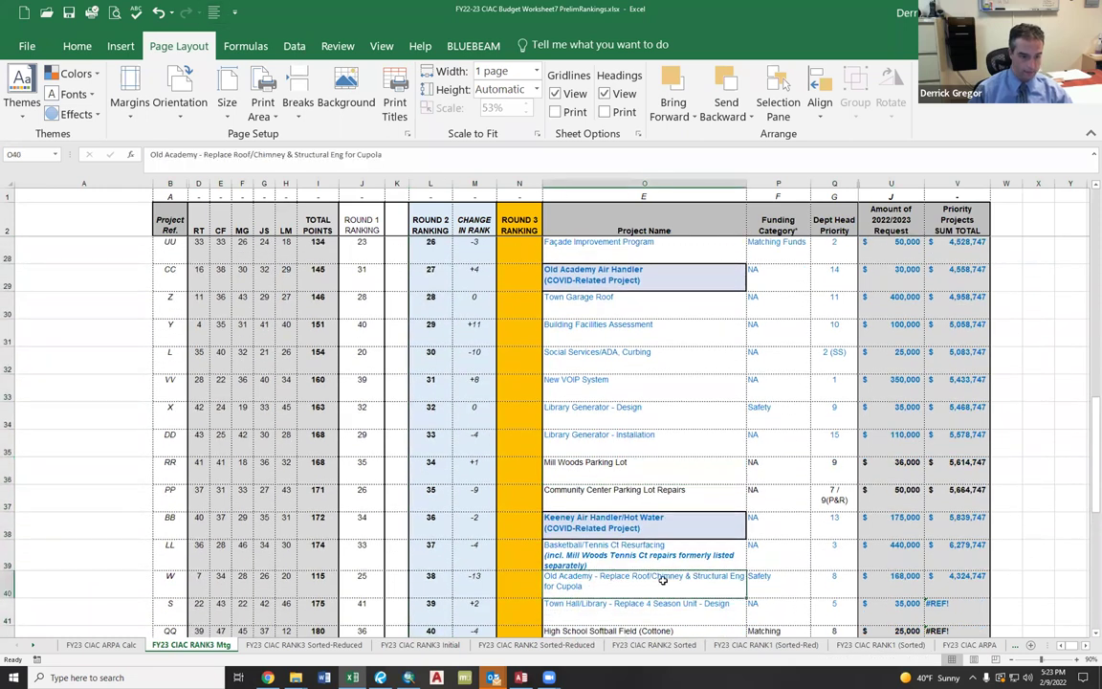
scroll(593, 450, "up", 3)
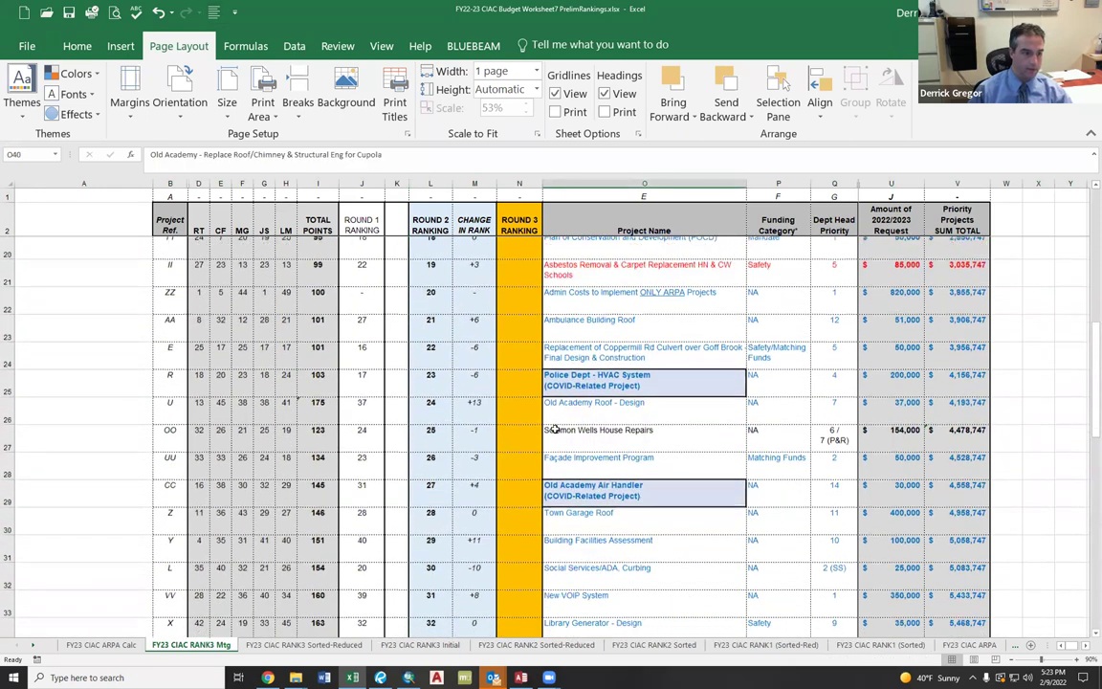
left_click(438, 435)
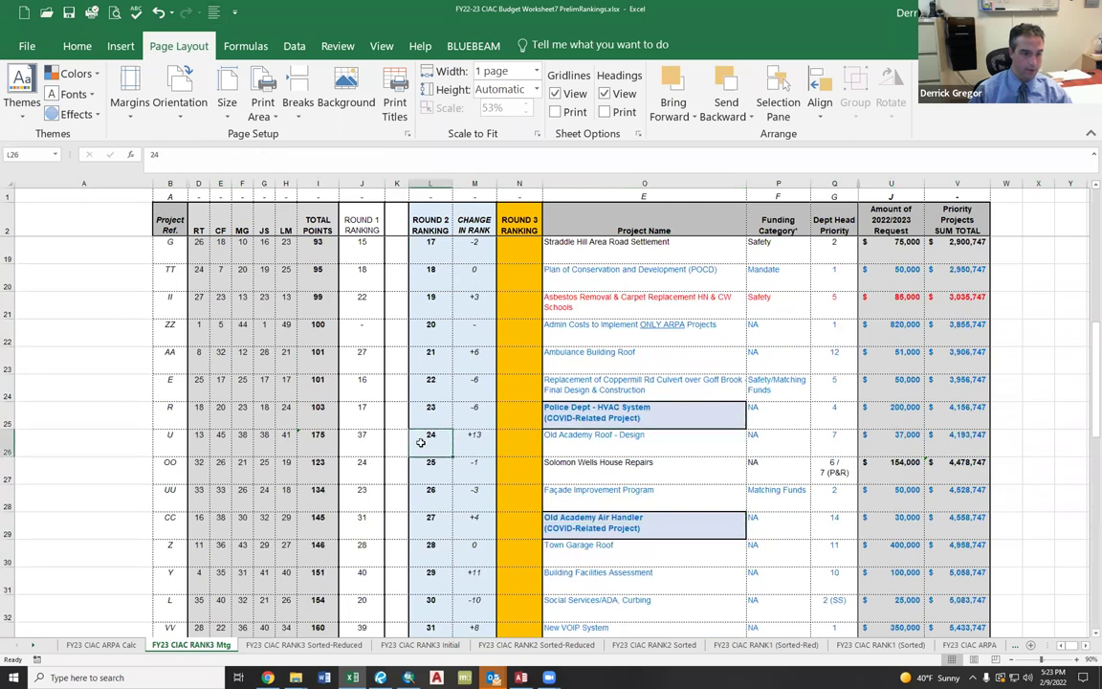
left_click(569, 436, "shift")
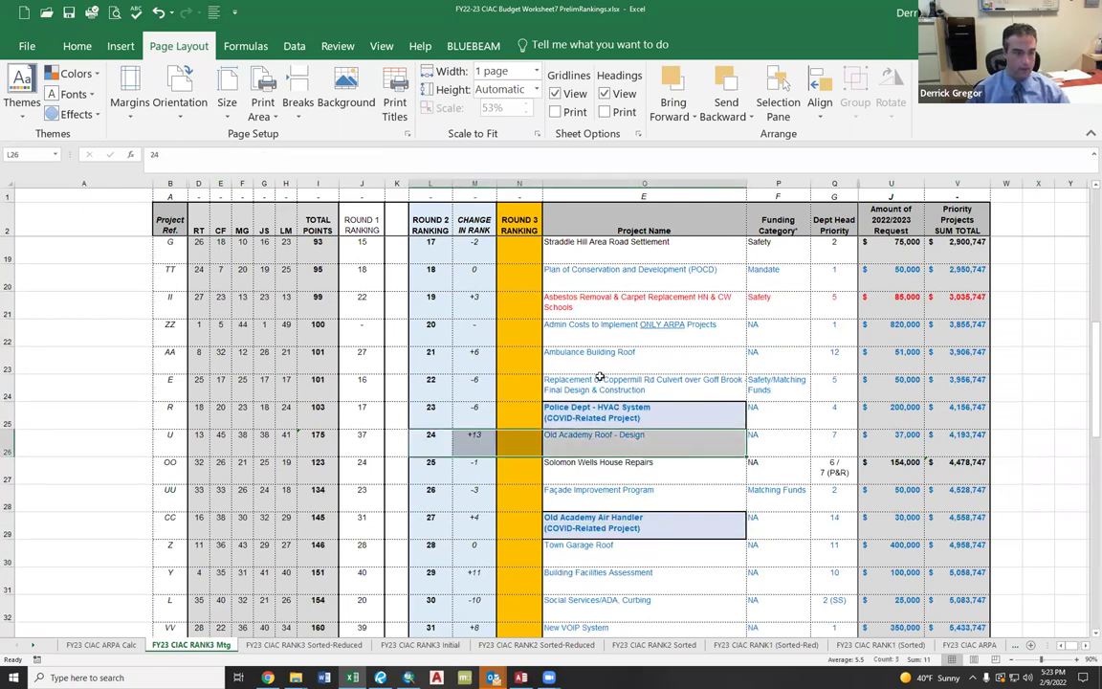
left_click(631, 358)
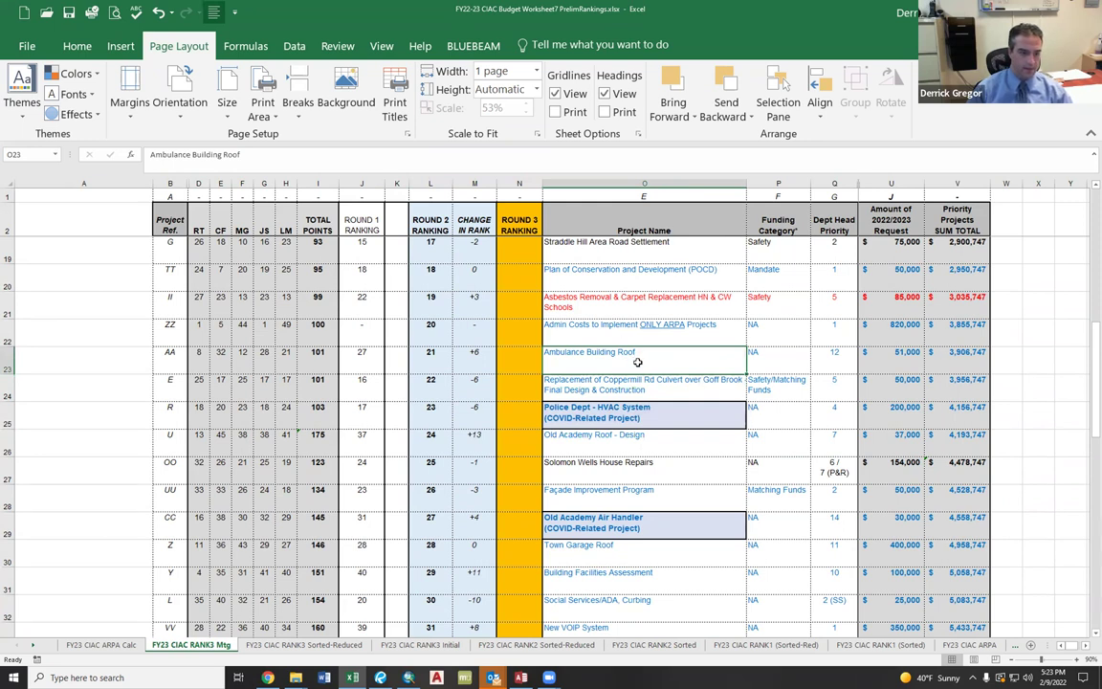
Review the full project ranking list from Town Dam Repairs down to the total, including the Admin Costs to Implement ONLY ARPA Projects entry
scroll(637, 362, "up", 3)
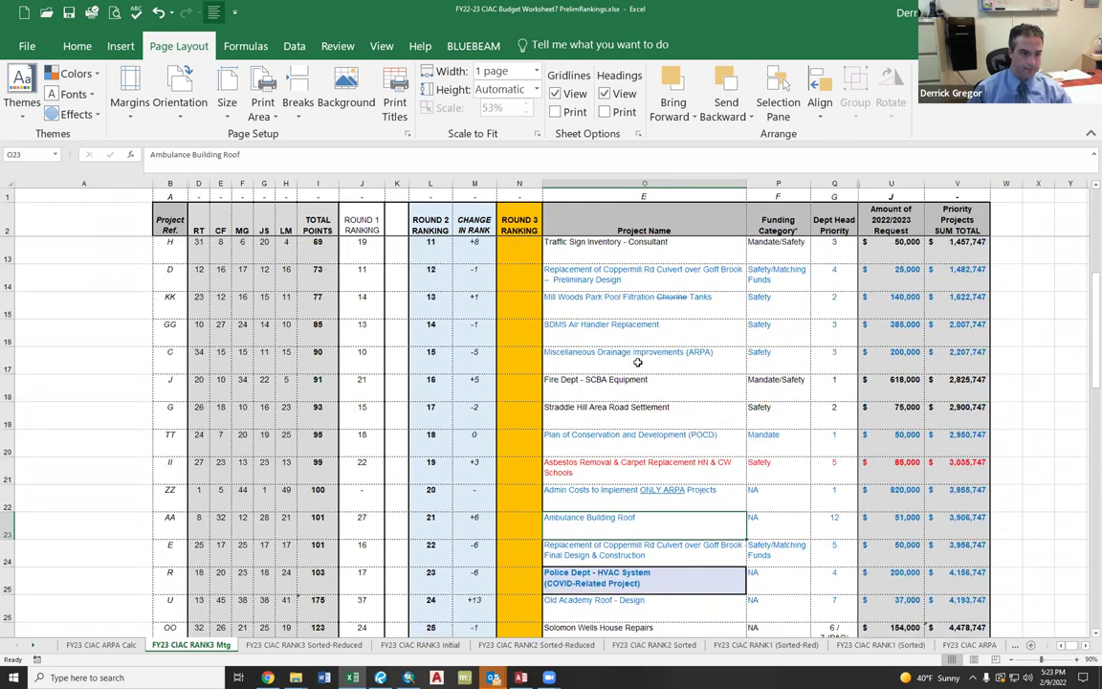
scroll(637, 361, "up", 3)
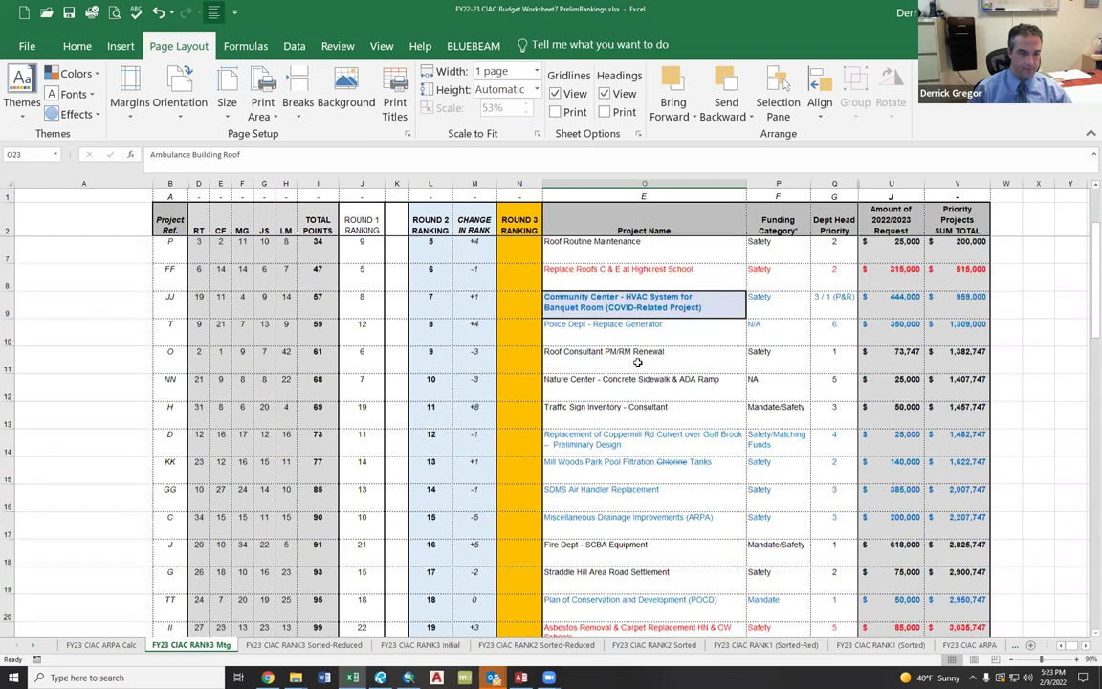
scroll(637, 362, "up", 1)
scroll(637, 361, "up", 1)
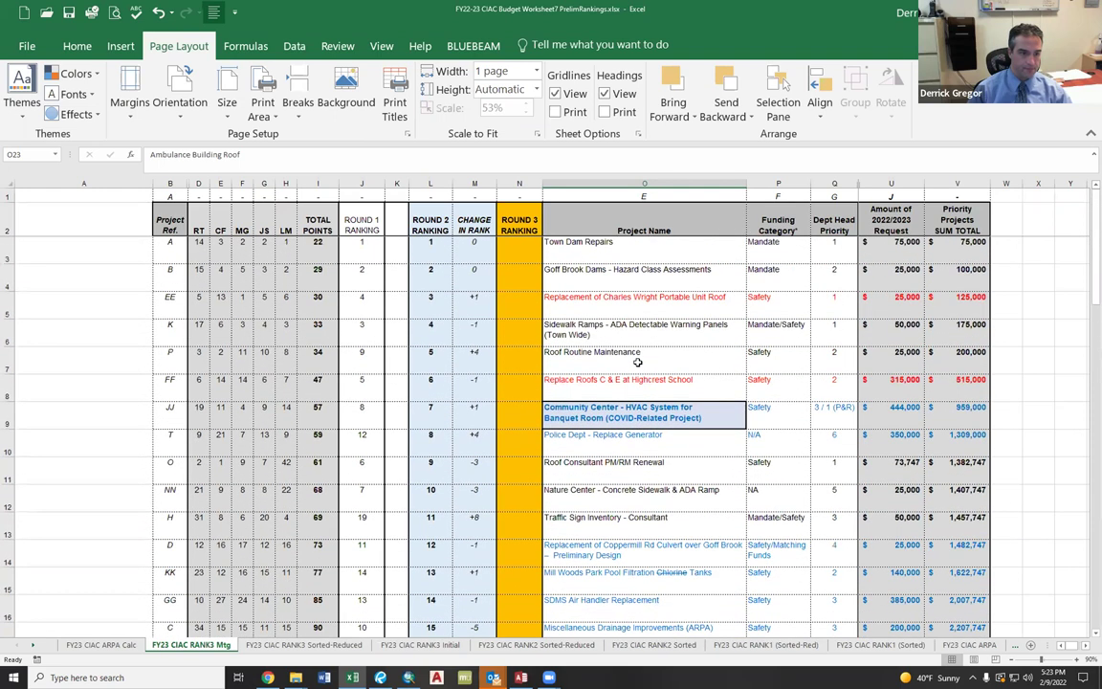
scroll(637, 361, "down", 4)
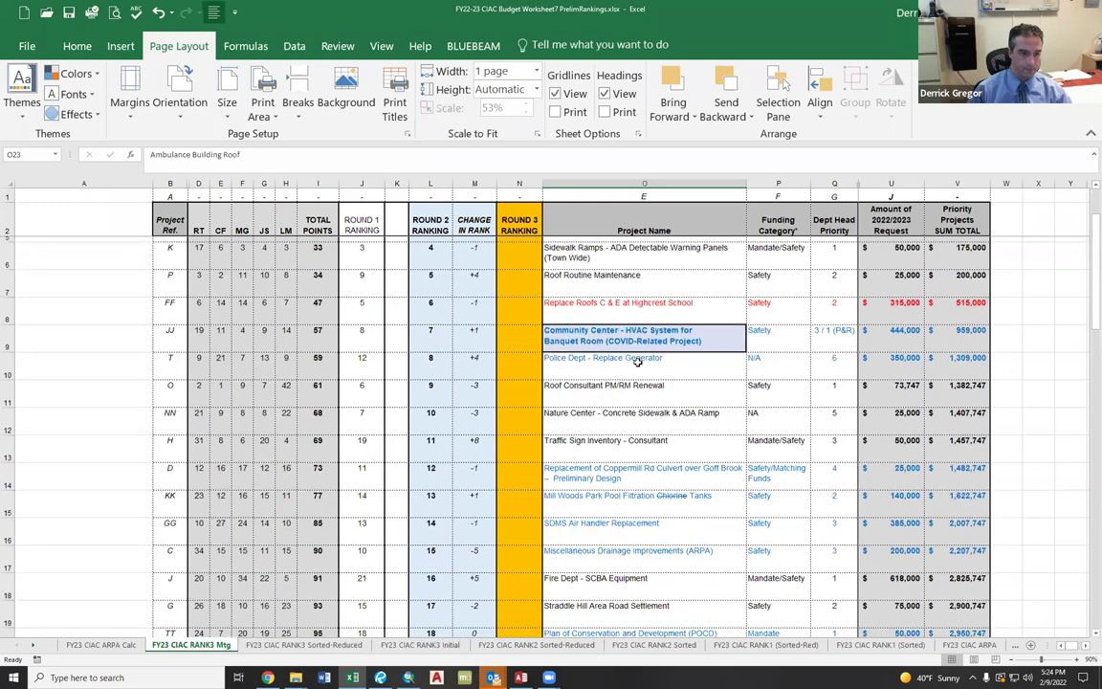
scroll(637, 361, "down", 4)
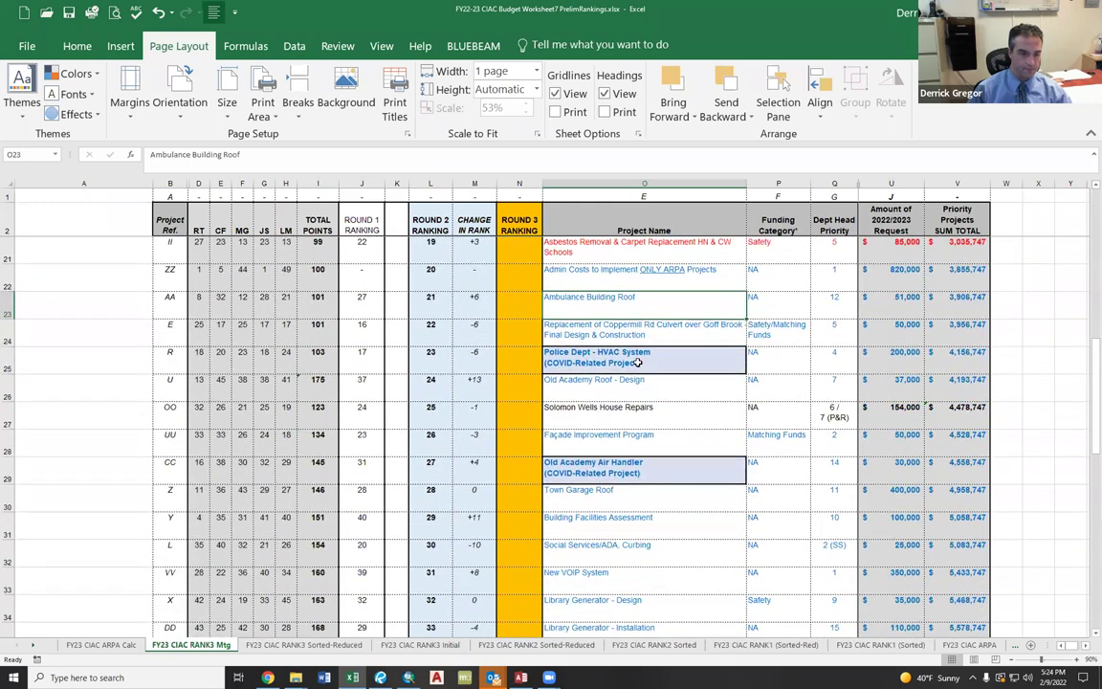
scroll(637, 362, "down", 4)
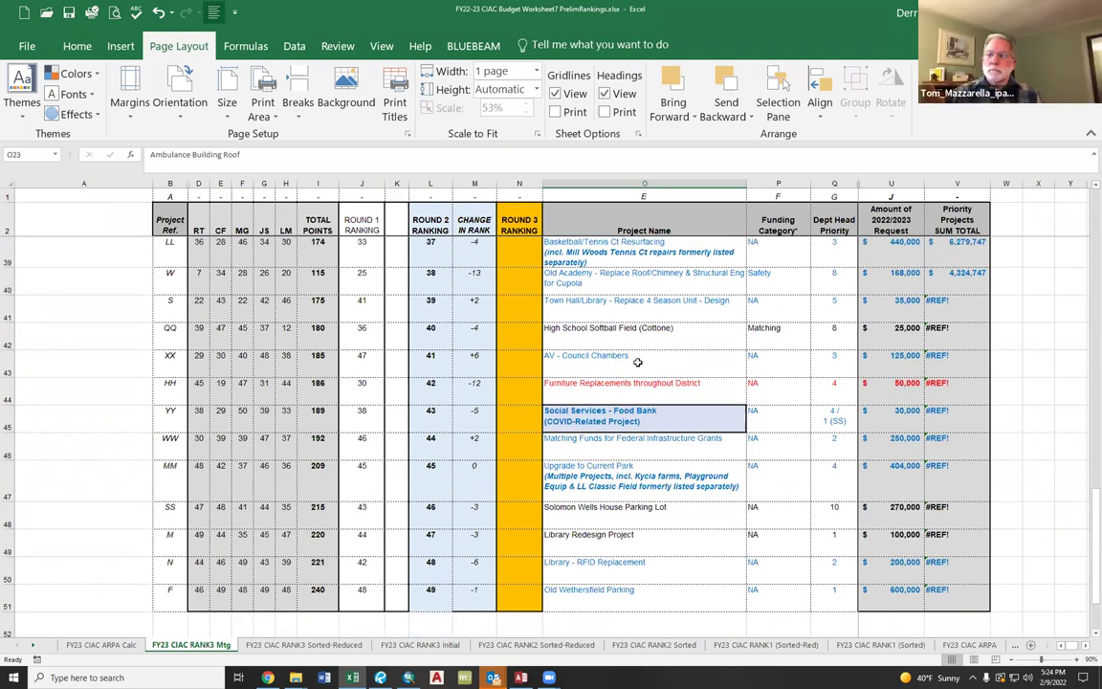
scroll(559, 355, "up", 3)
scroll(559, 355, "up", 6)
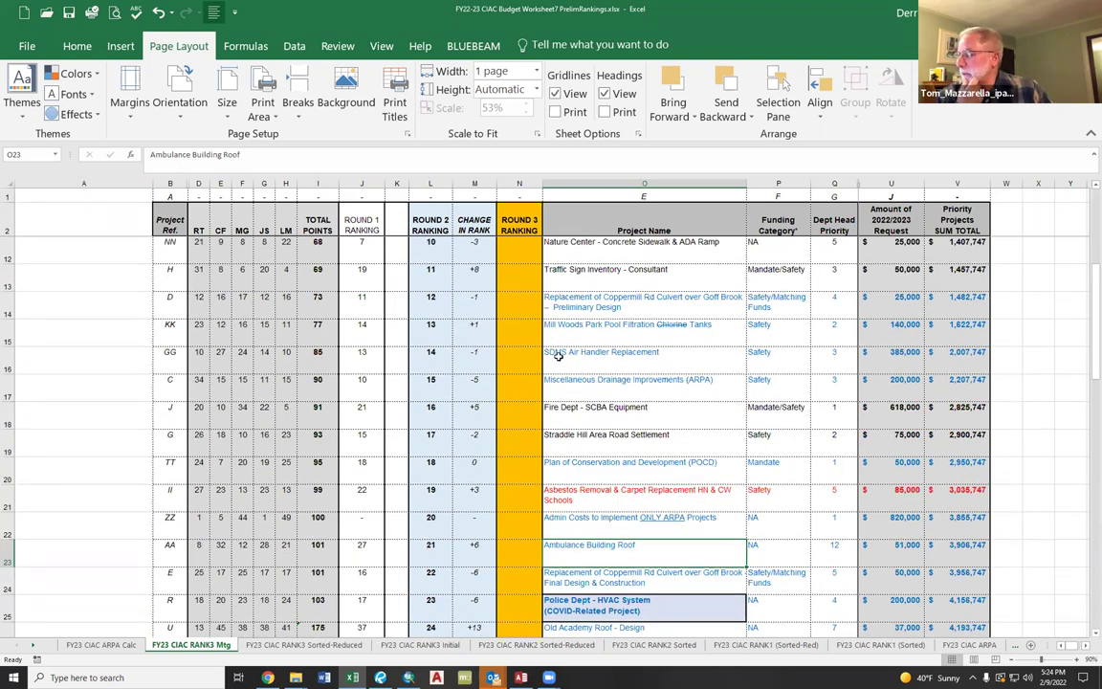
scroll(558, 355, "up", 3)
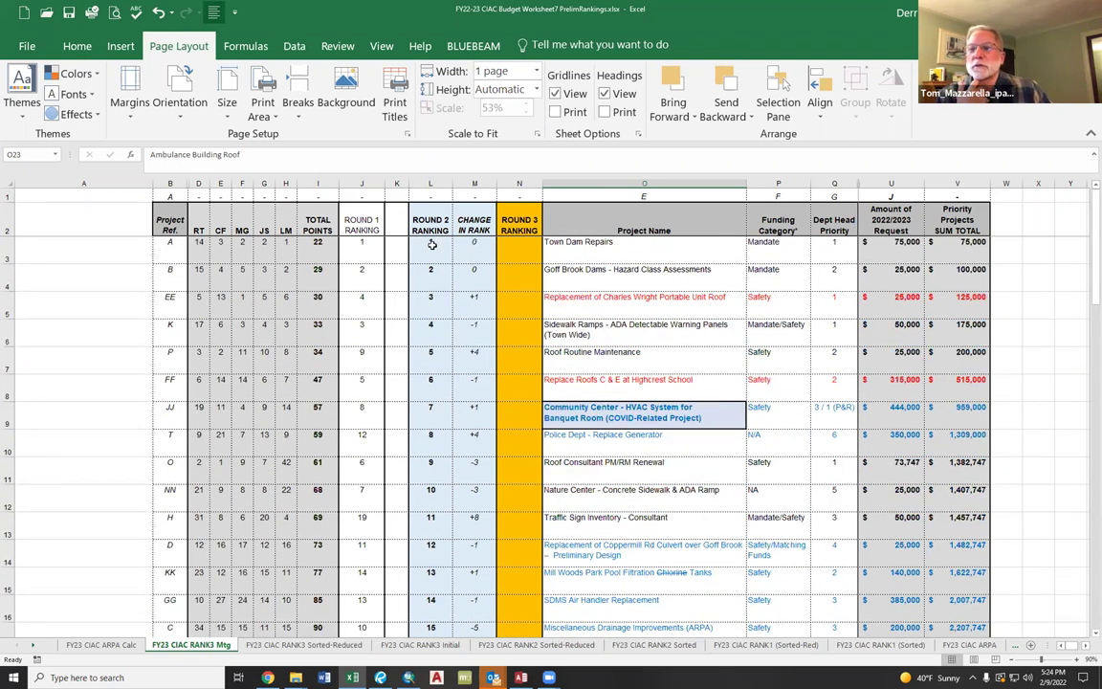
scroll(634, 327, "down", 13)
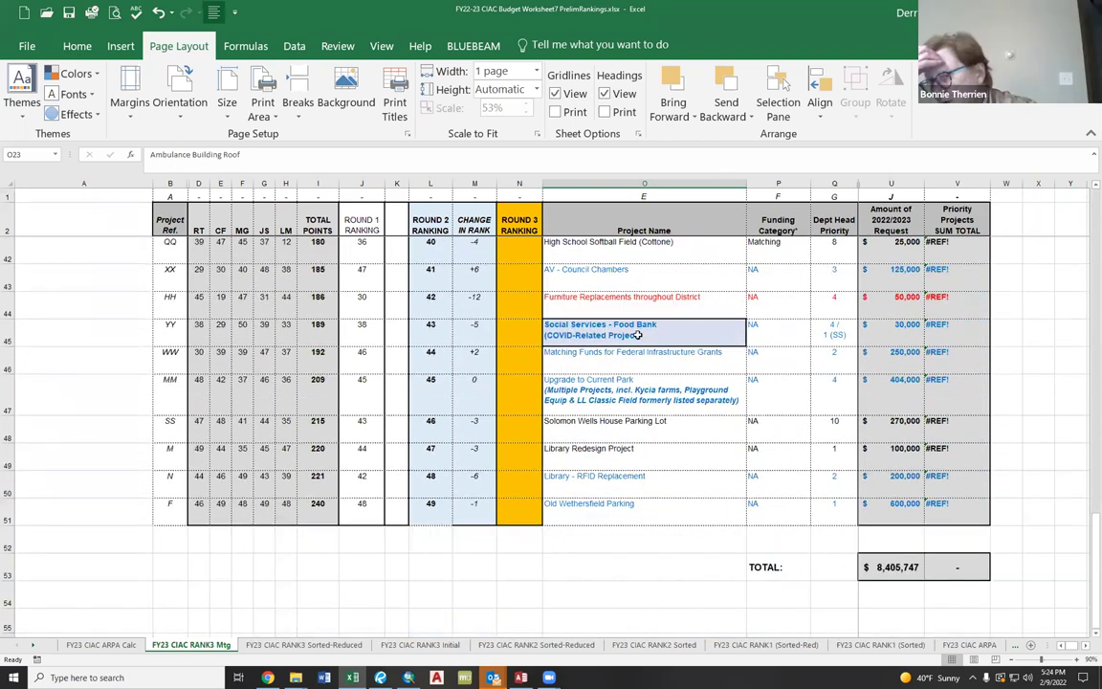
scroll(636, 335, "up", 6)
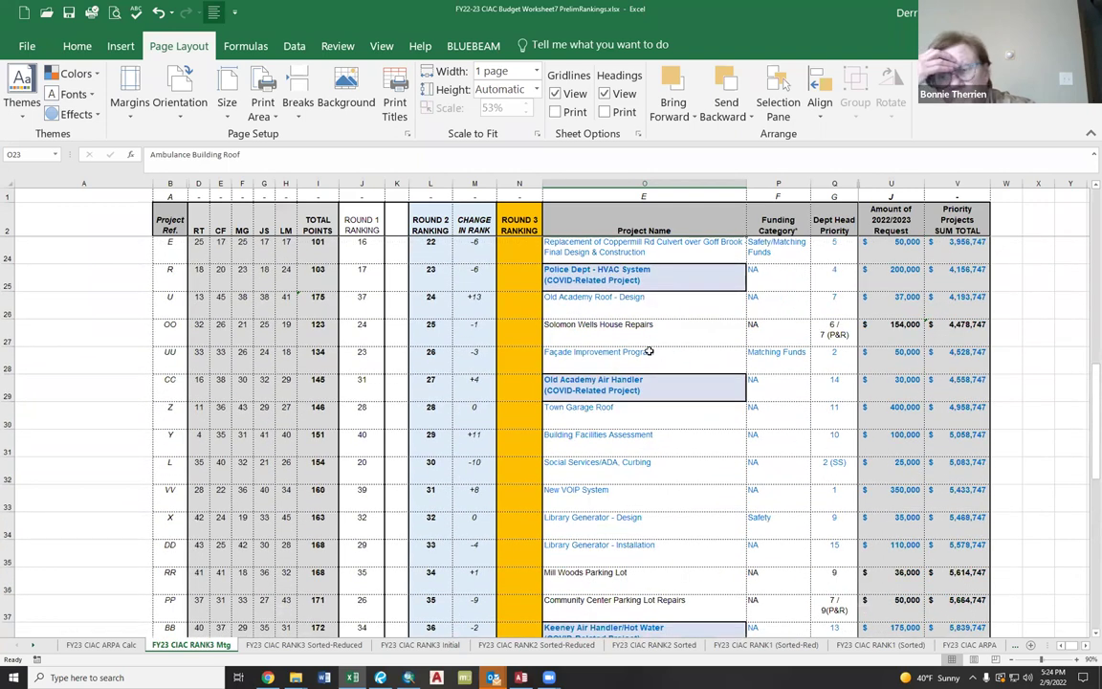
scroll(438, 253, "up", 5)
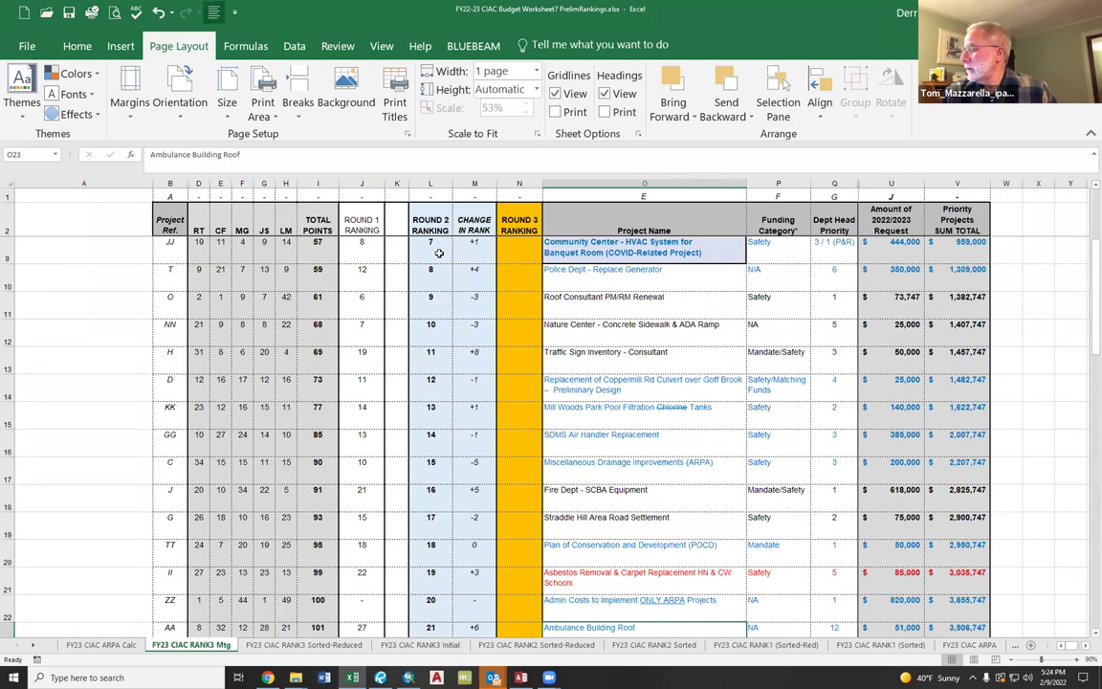
scroll(438, 252, "down", 2)
left_click(630, 442)
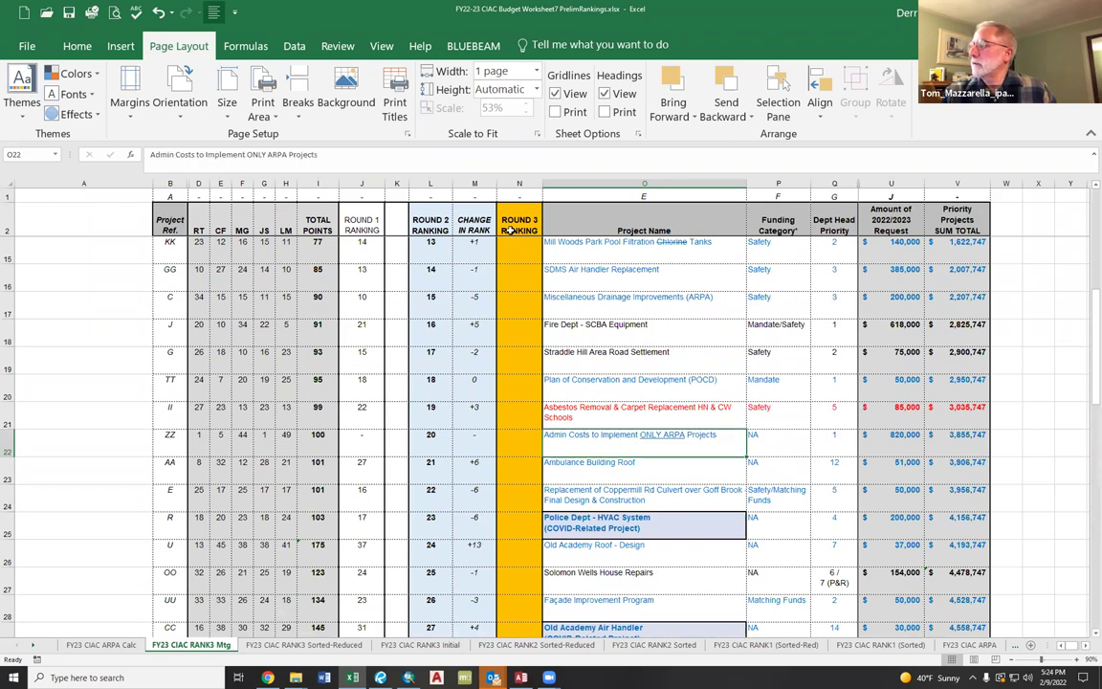
Copy the Round 2 rankings 1 to 49 into the Round 3 Ranking column as values only, starting at N3
scroll(430, 249, "up", 4)
left_click_drag(430, 242, 392, 517)
scroll(405, 430, "up", 13)
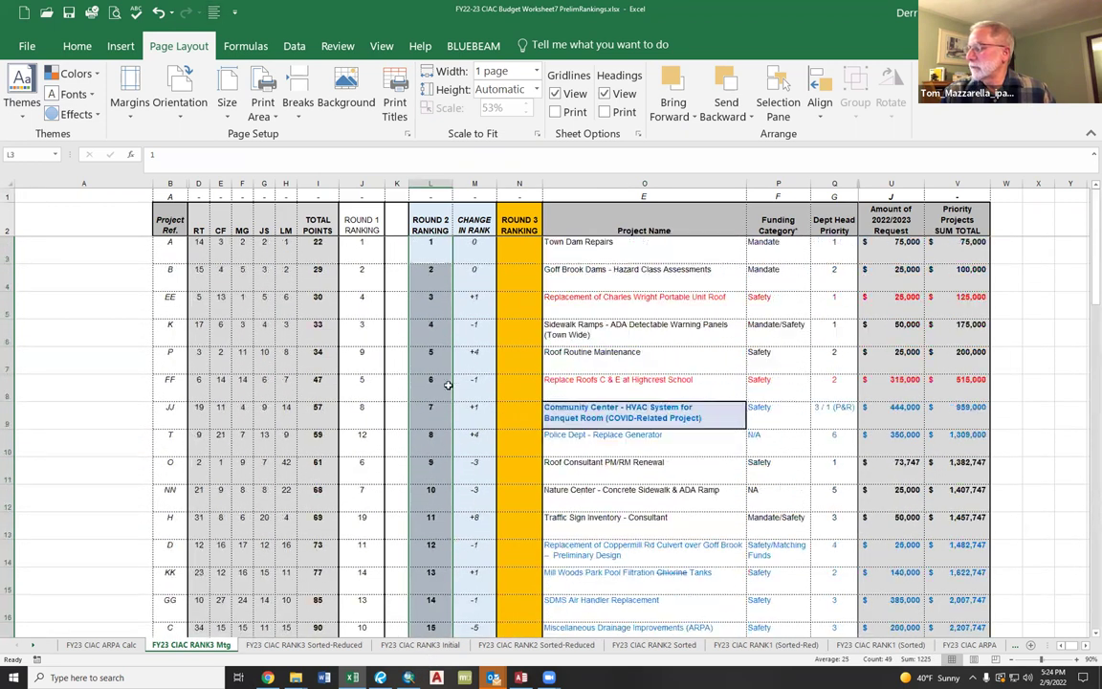
key("ctrl+c")
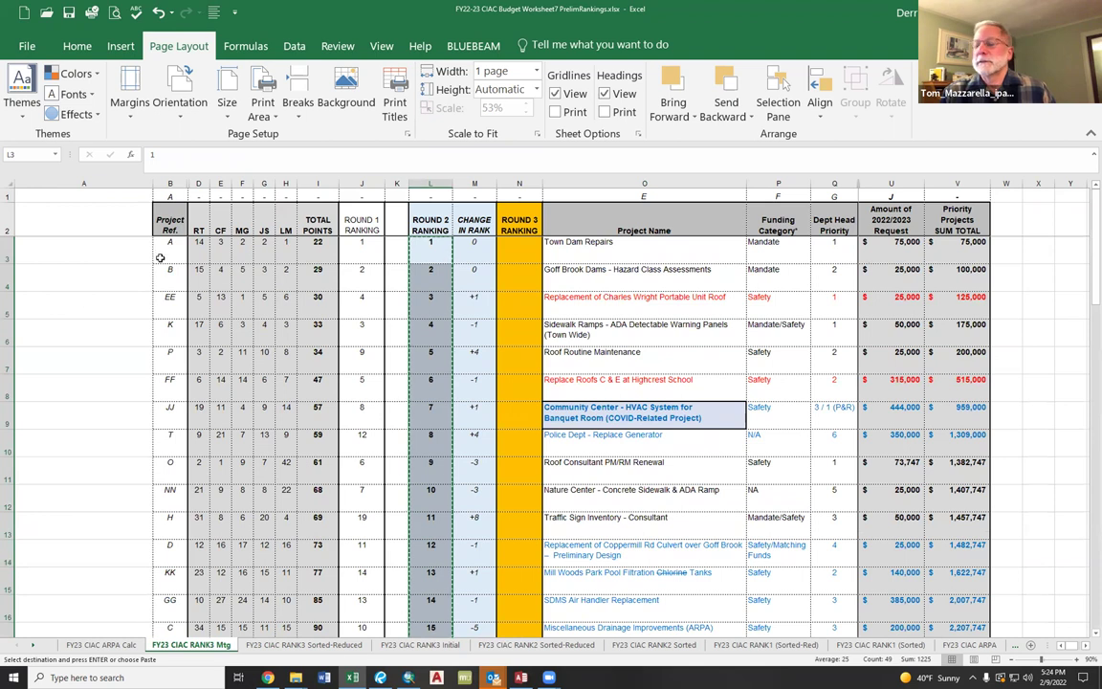
left_click(516, 248)
right_click(516, 248)
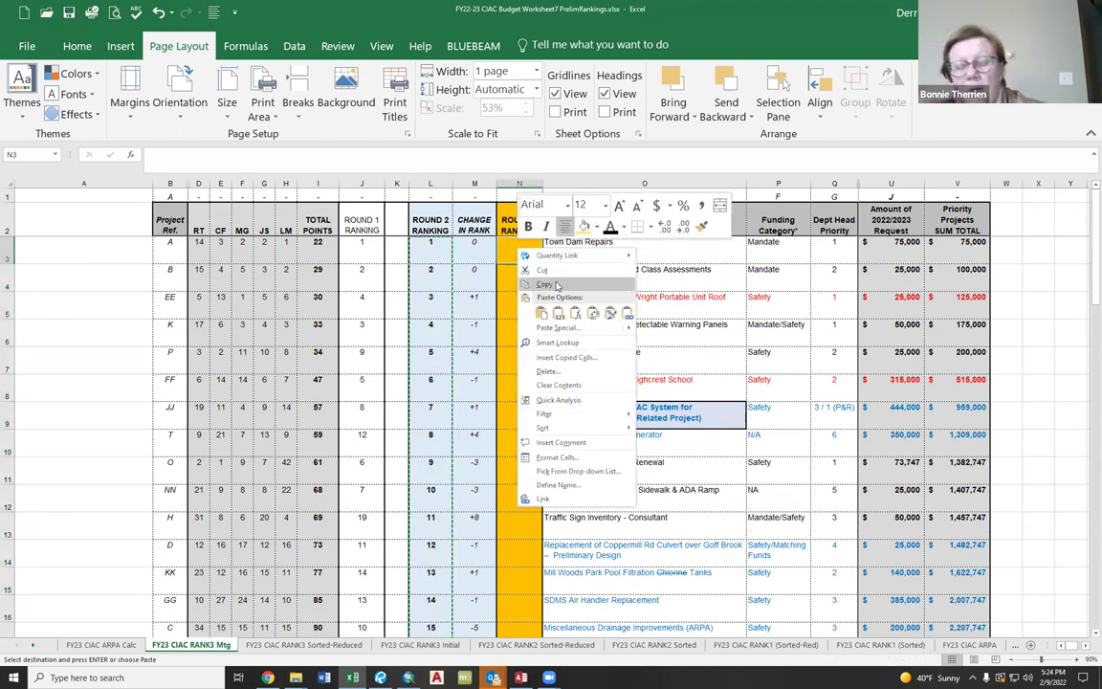
left_click(559, 315)
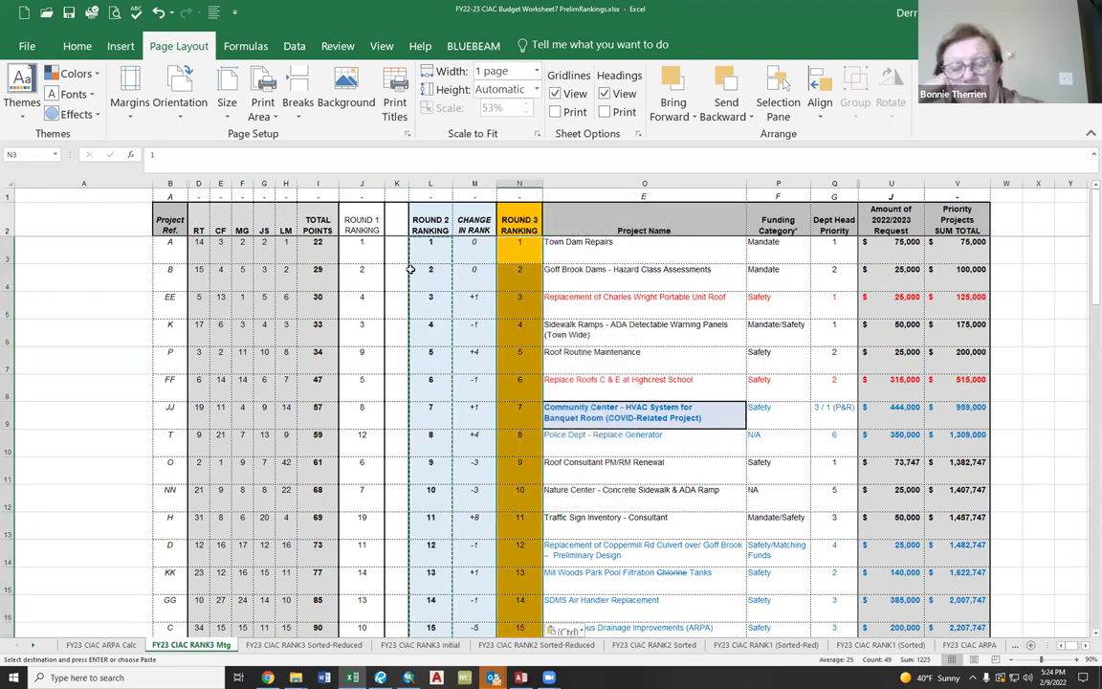
Set the Round 2 ranking to 38 for Old Academy Roof - Design and to 24 for Old Academy - Replace Roof/Chimney
left_click_drag(439, 250, 435, 386)
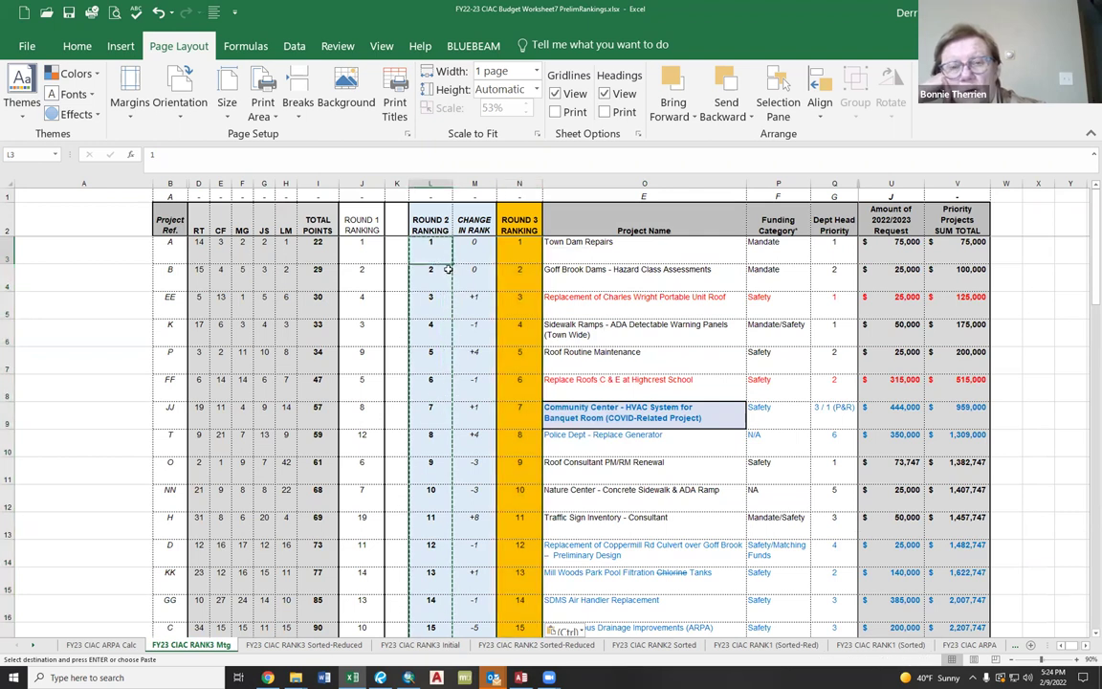
scroll(440, 421, "down", 3)
scroll(442, 427, "down", 2)
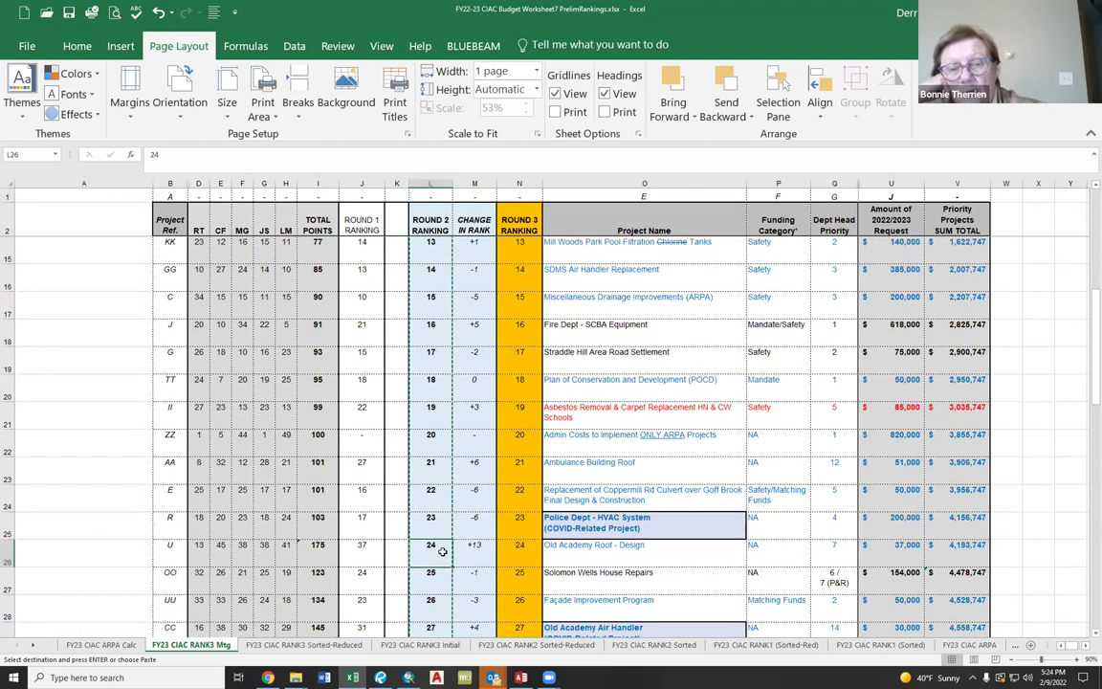
left_click(443, 564)
scroll(443, 552, "down", 4)
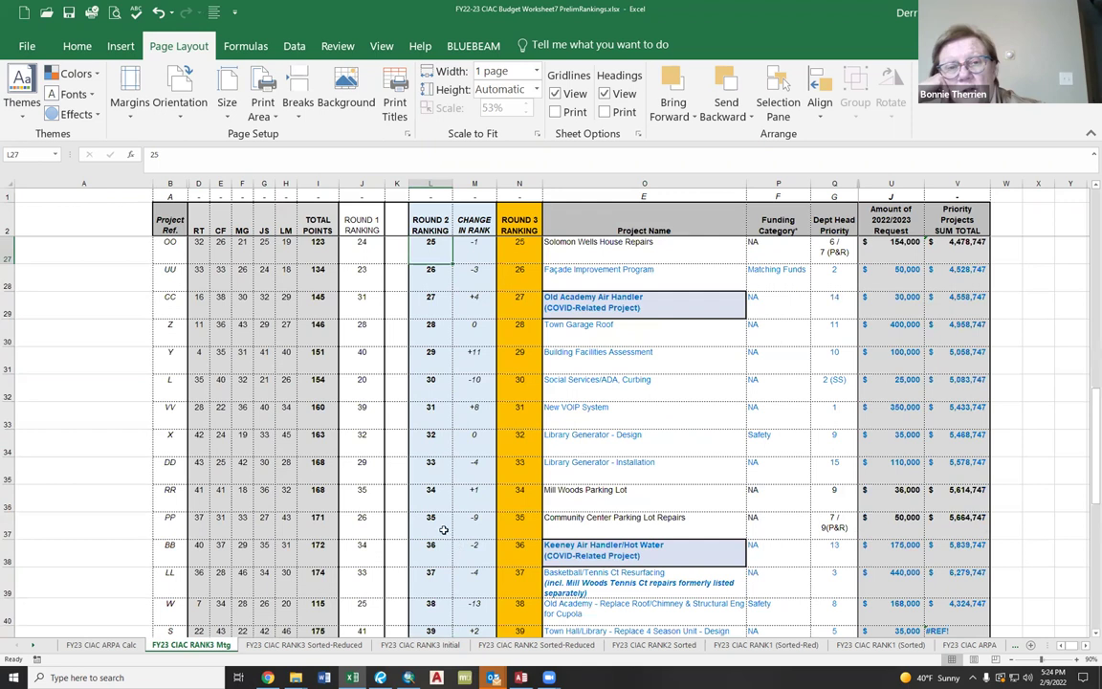
scroll(432, 546, "down", 1)
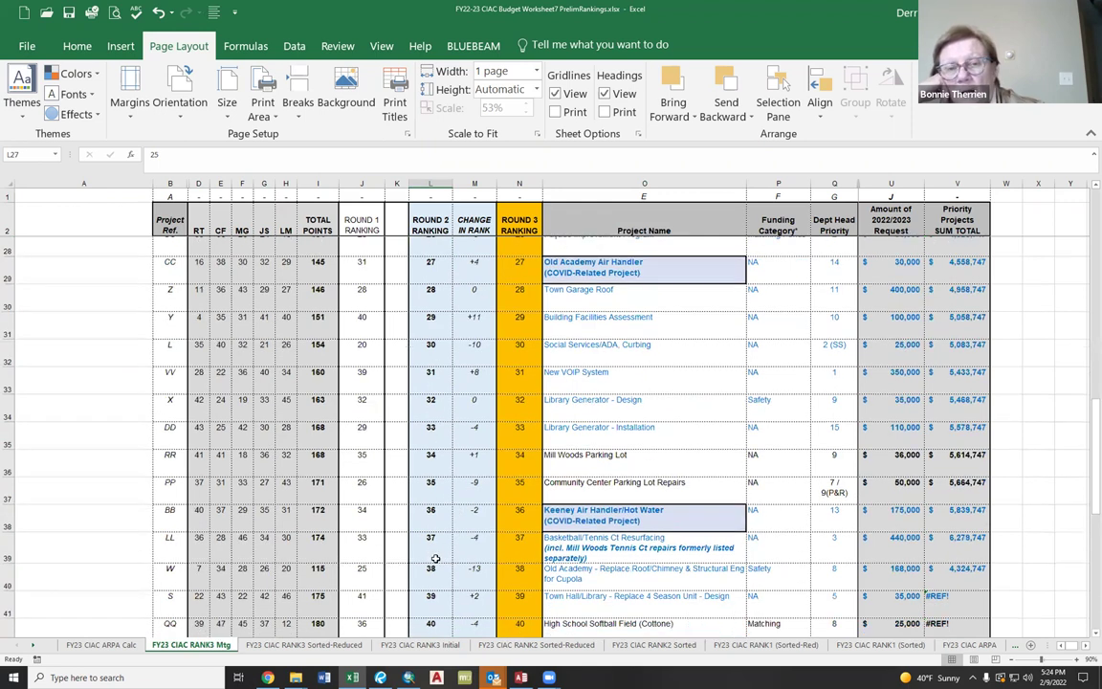
left_click(433, 520)
type("24")
key("Return")
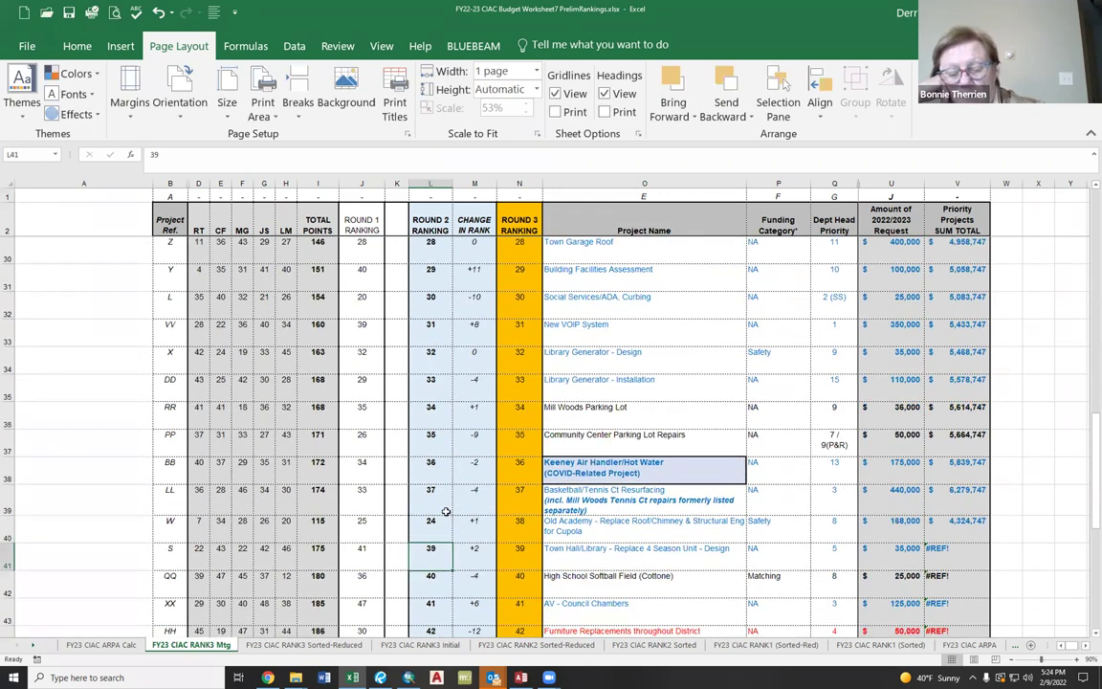
Review the project list from Town Dam Repairs to Library Generator - Installation, focusing on the Admin Costs to Implement ONLY ARPA Projects row
scroll(471, 407, "up", 5)
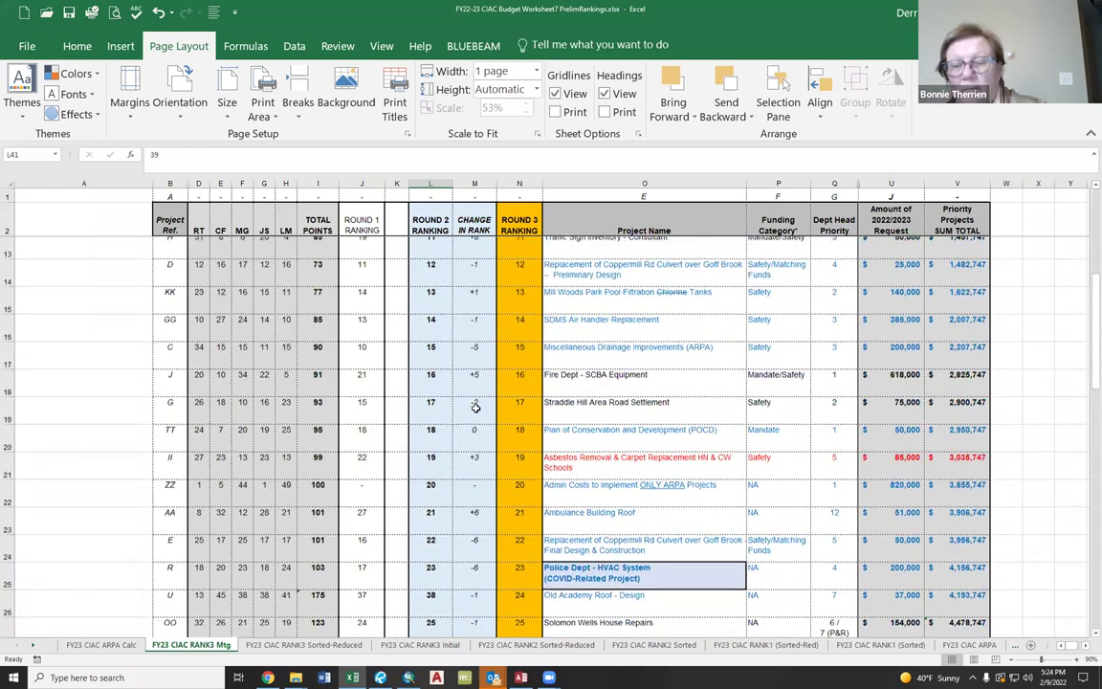
scroll(601, 393, "up", 1)
left_click(642, 436)
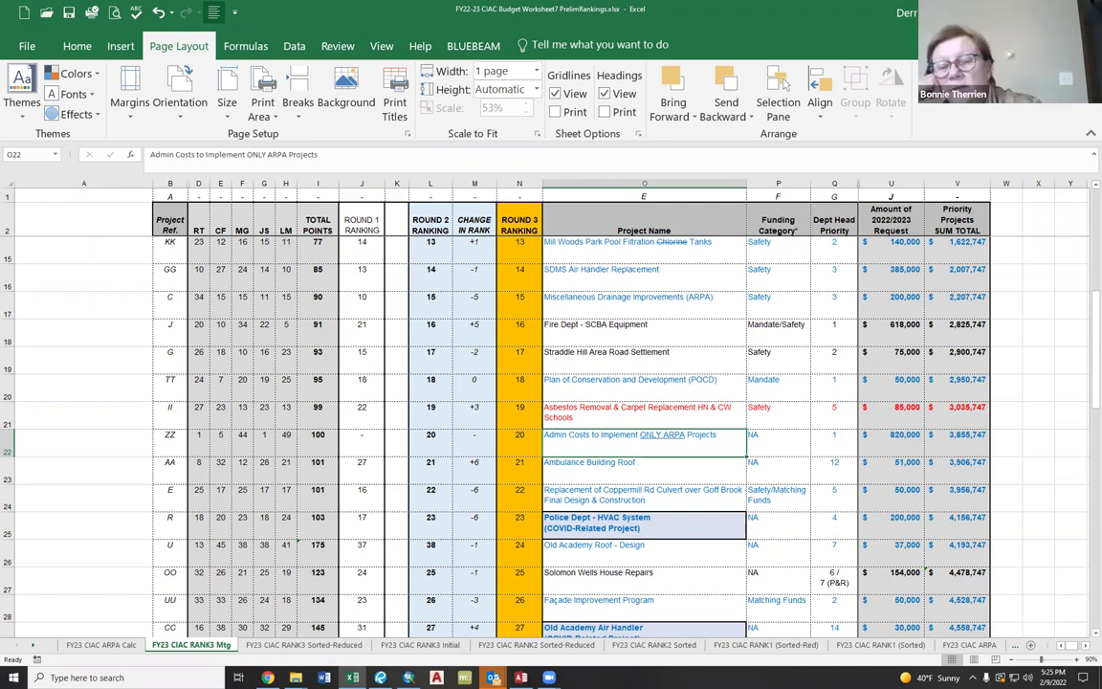
left_click(690, 327)
scroll(690, 327, "up", 4)
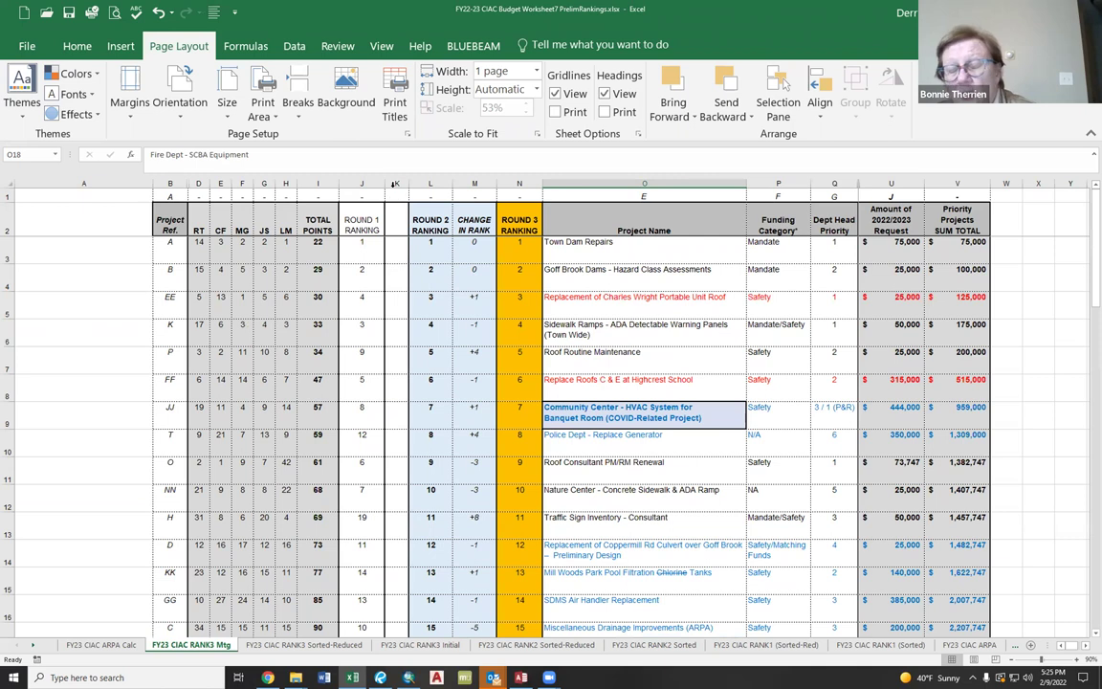
scroll(594, 543, "down", 2)
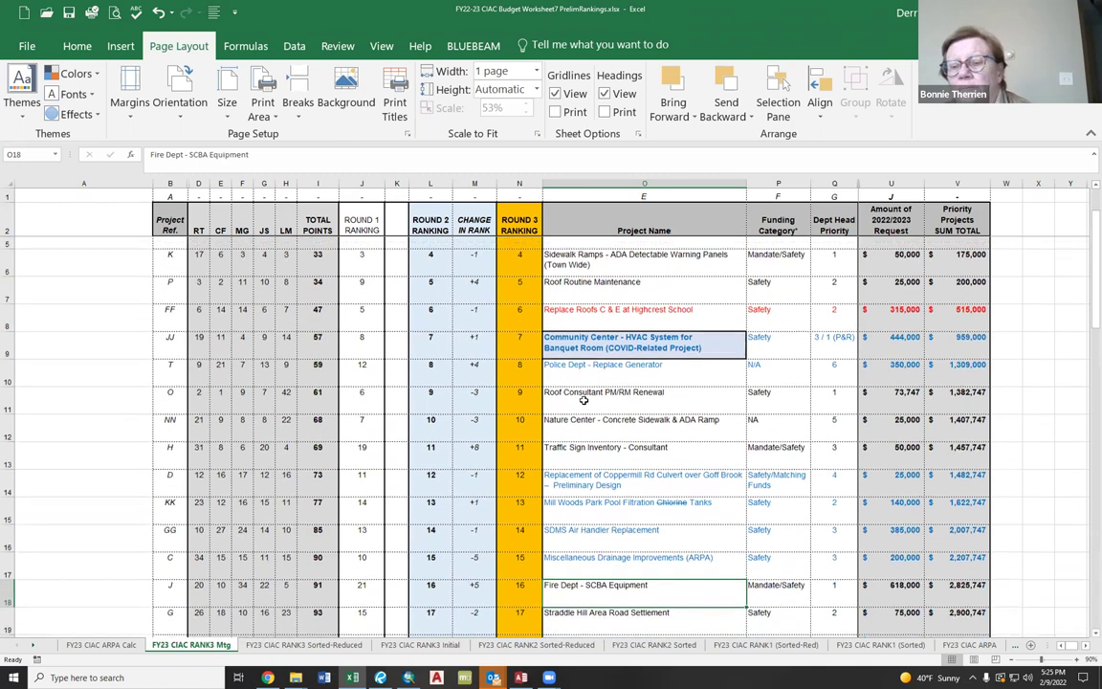
scroll(595, 543, "down", 1)
left_click_drag(956, 518, 160, 529)
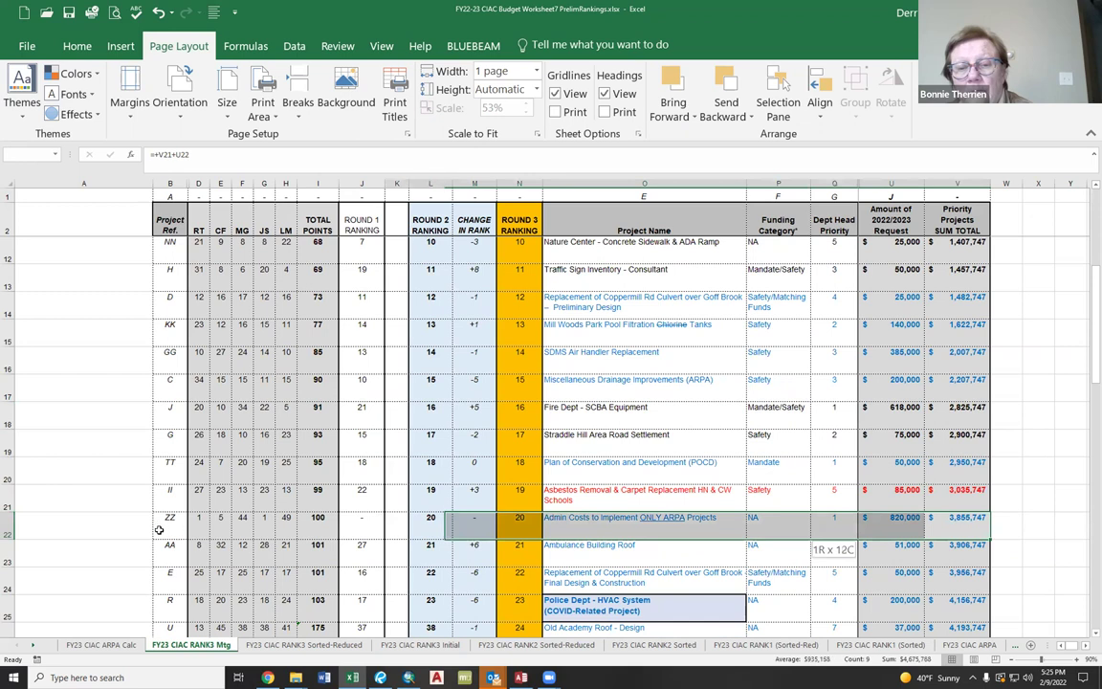
left_click(7, 529)
scroll(515, 397, "down", 1)
scroll(515, 397, "down", 2)
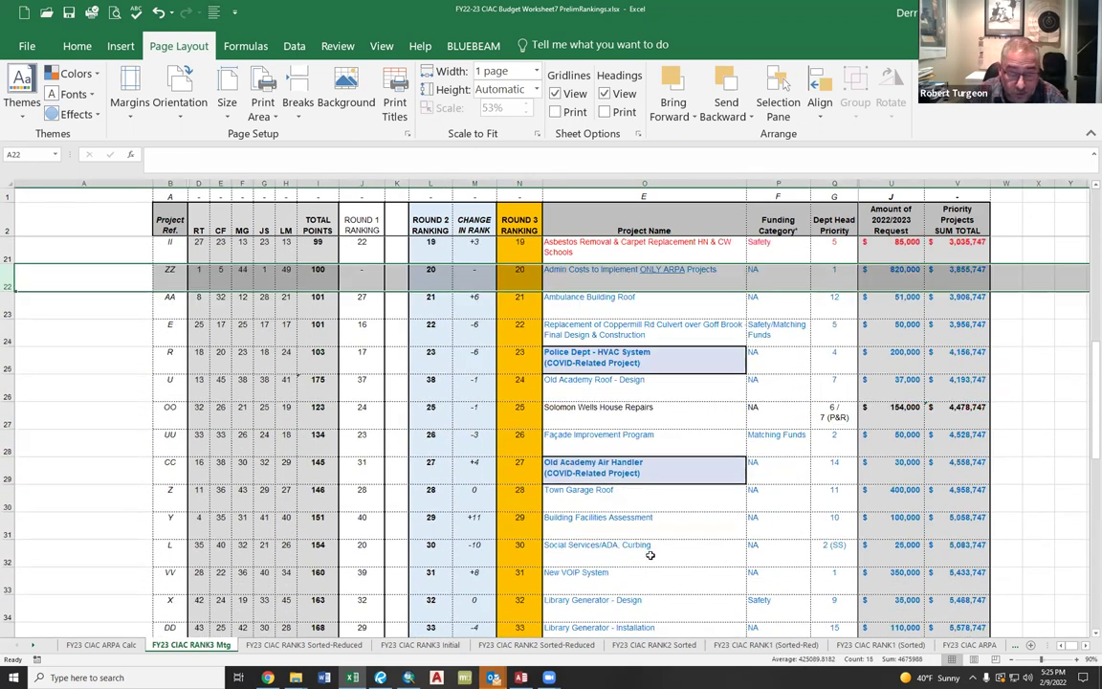
scroll(720, 551, "up", 1)
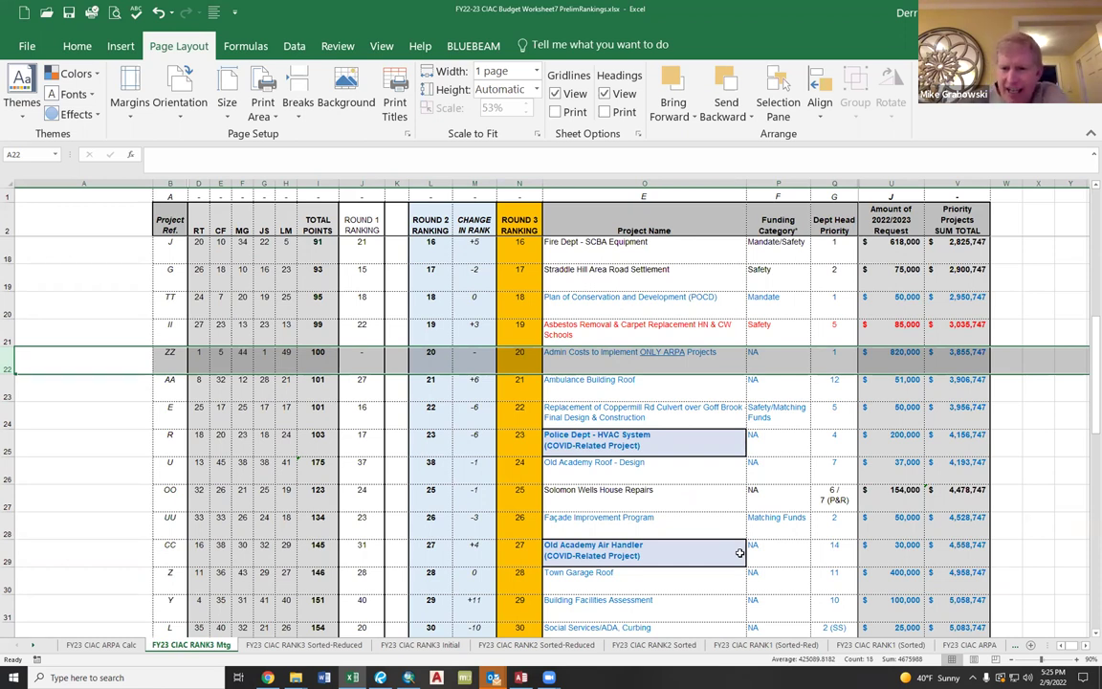
Make the entire Round 3 Ranking column bold
left_click(514, 185)
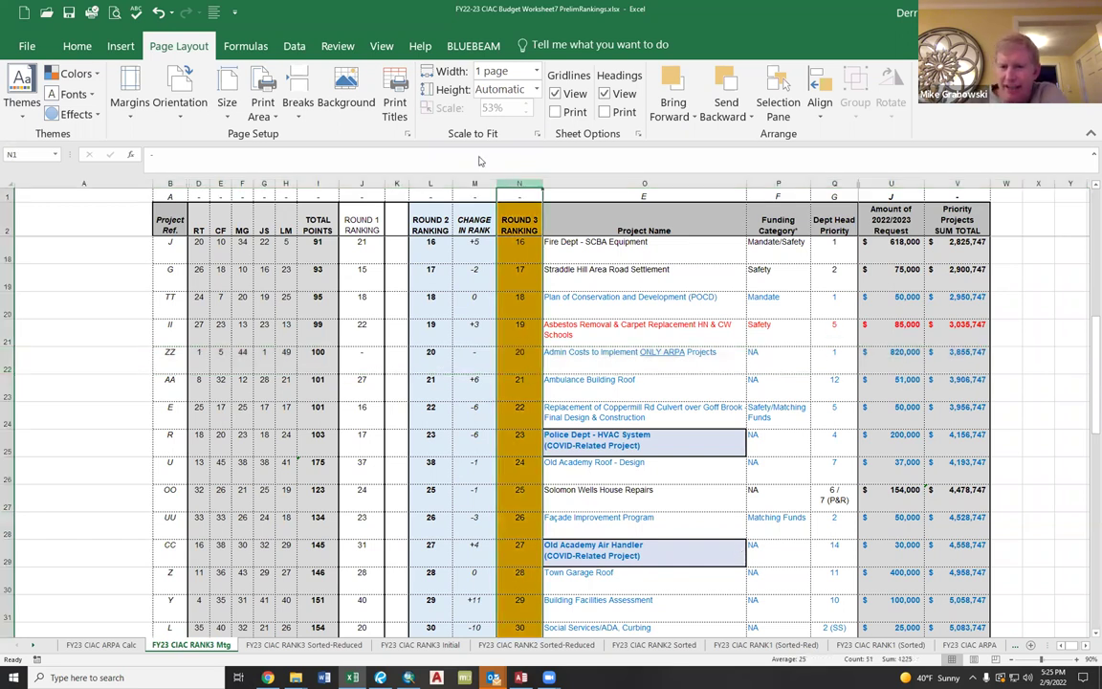
left_click(77, 46)
left_click(79, 105)
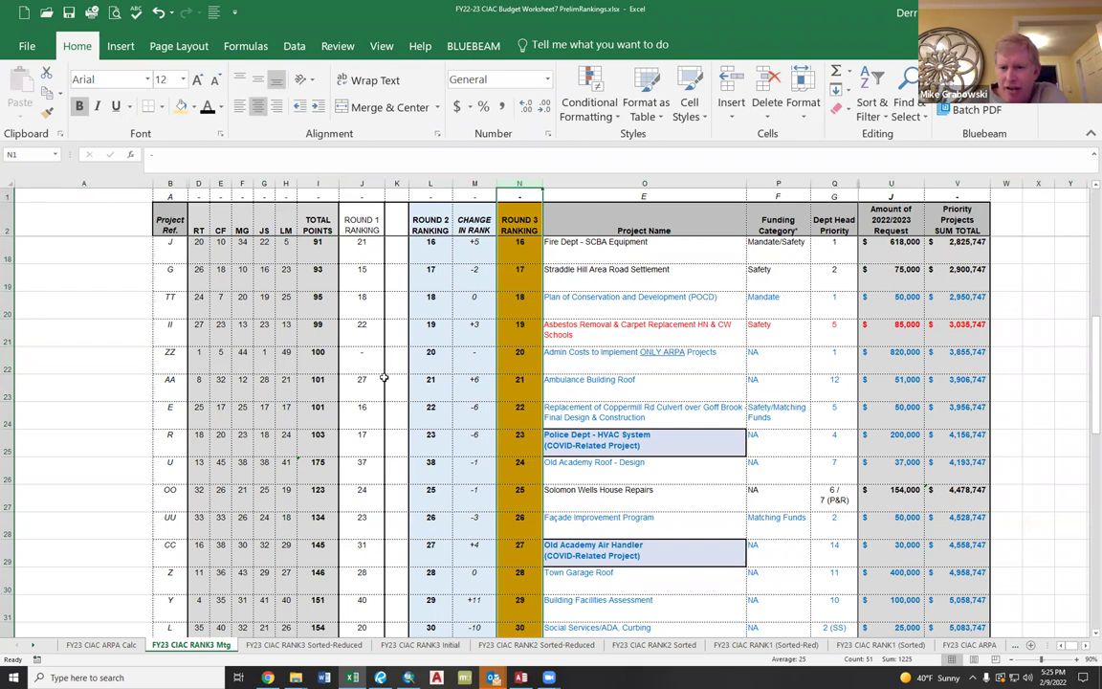
left_click(346, 379)
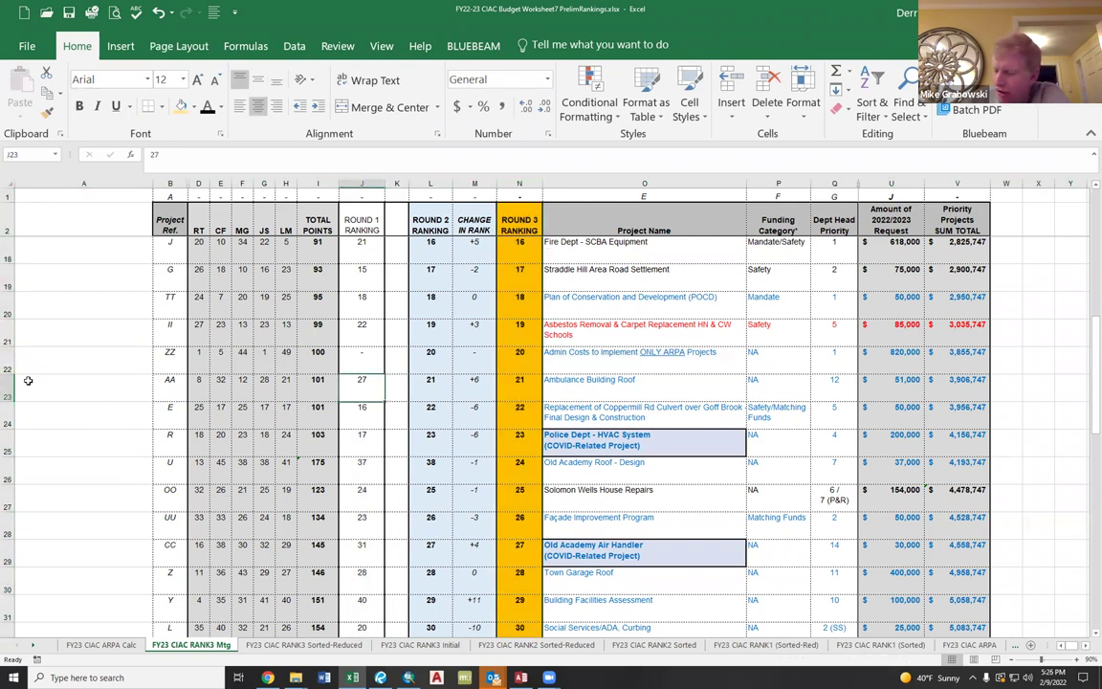
Add a second line reading "(15% of ARPA Projects)" to the Admin Costs to Implement ONLY ARPA Projects name in O22
left_click(7, 355)
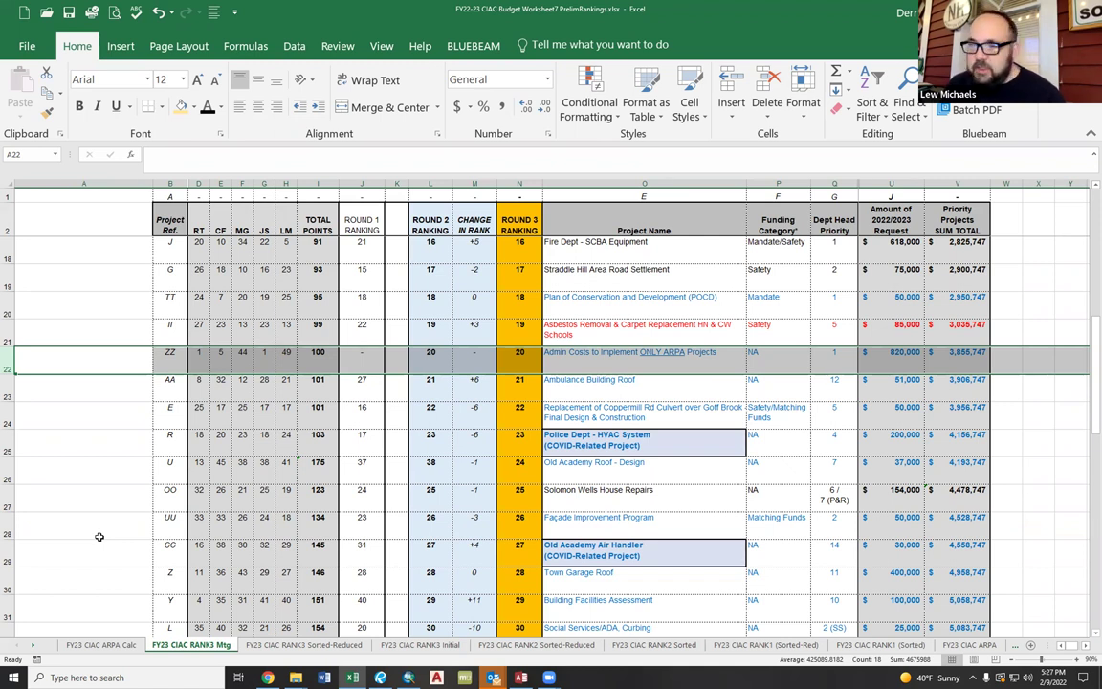
left_click(574, 354)
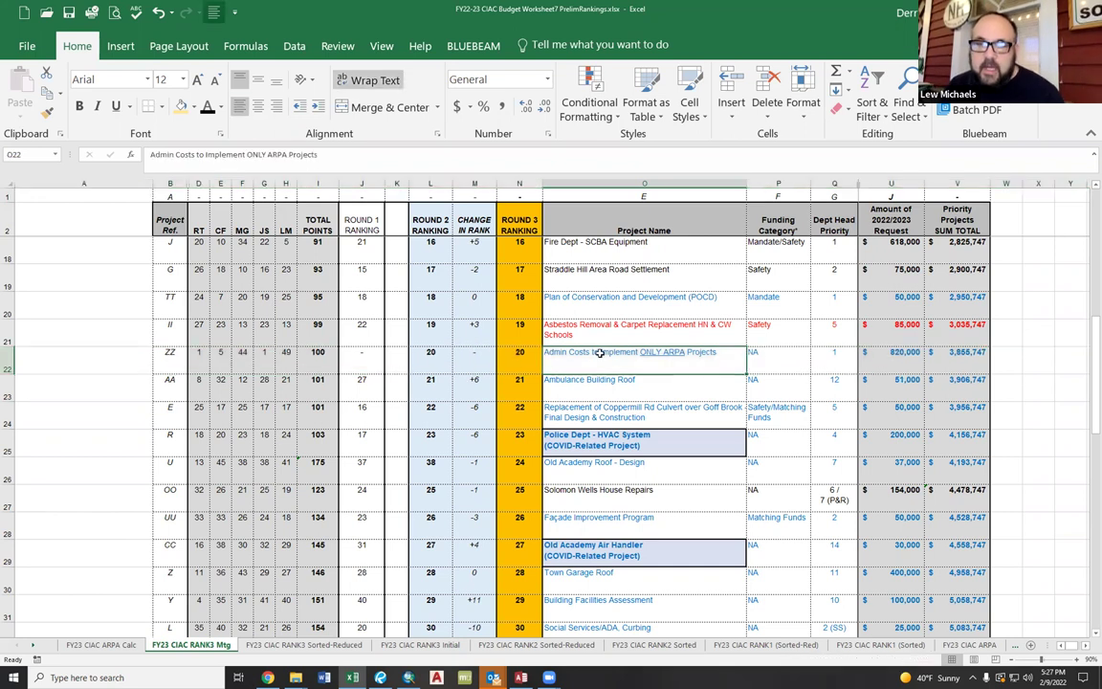
left_click(321, 154)
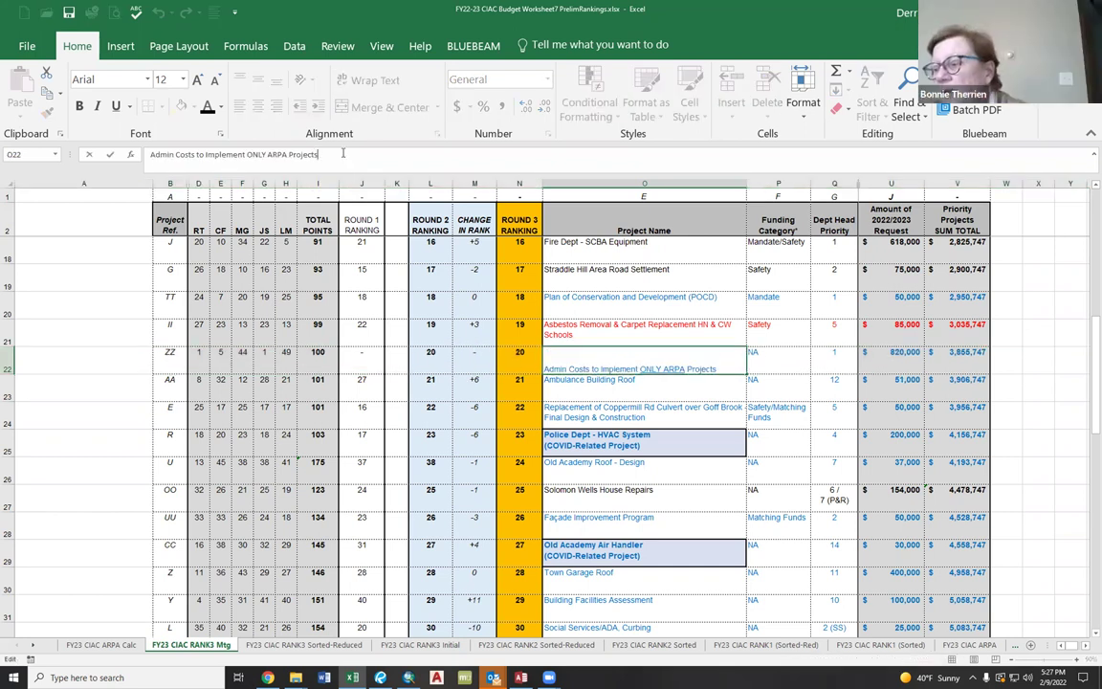
key("alt+Return")
type("(15")
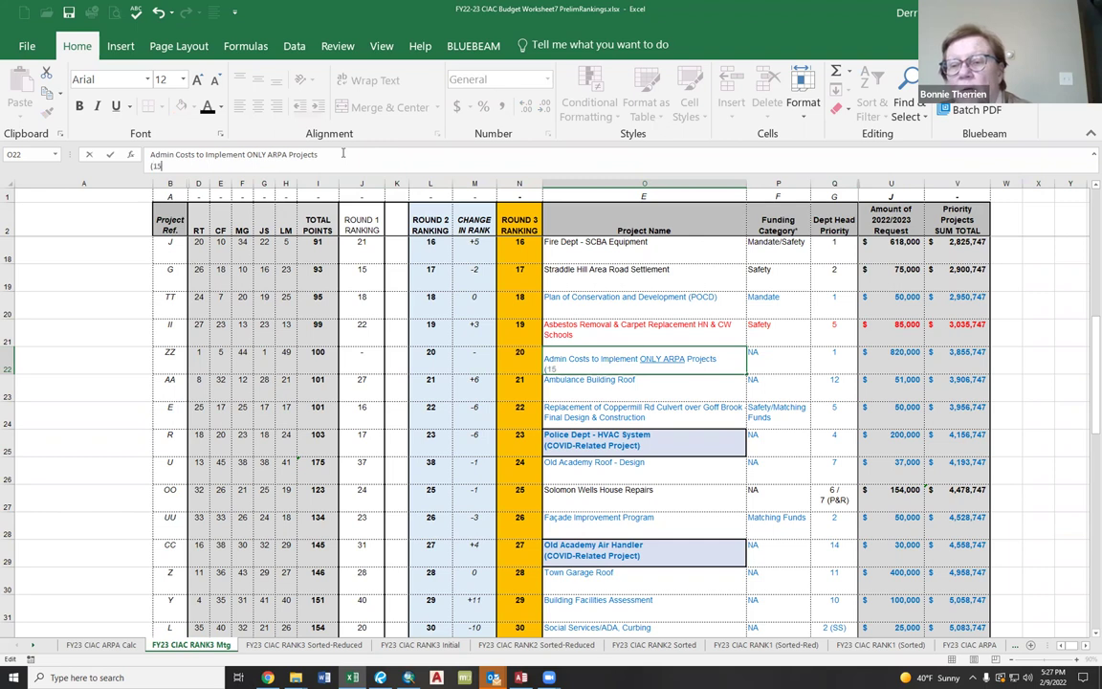
type("% of A")
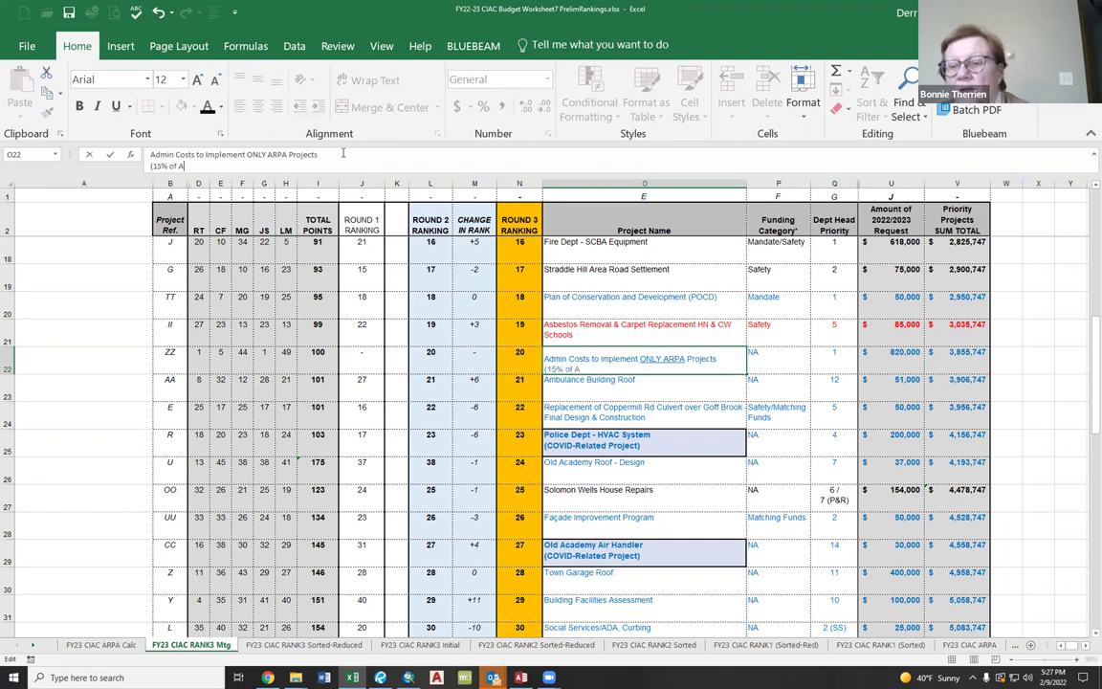
type("RPA Projects)")
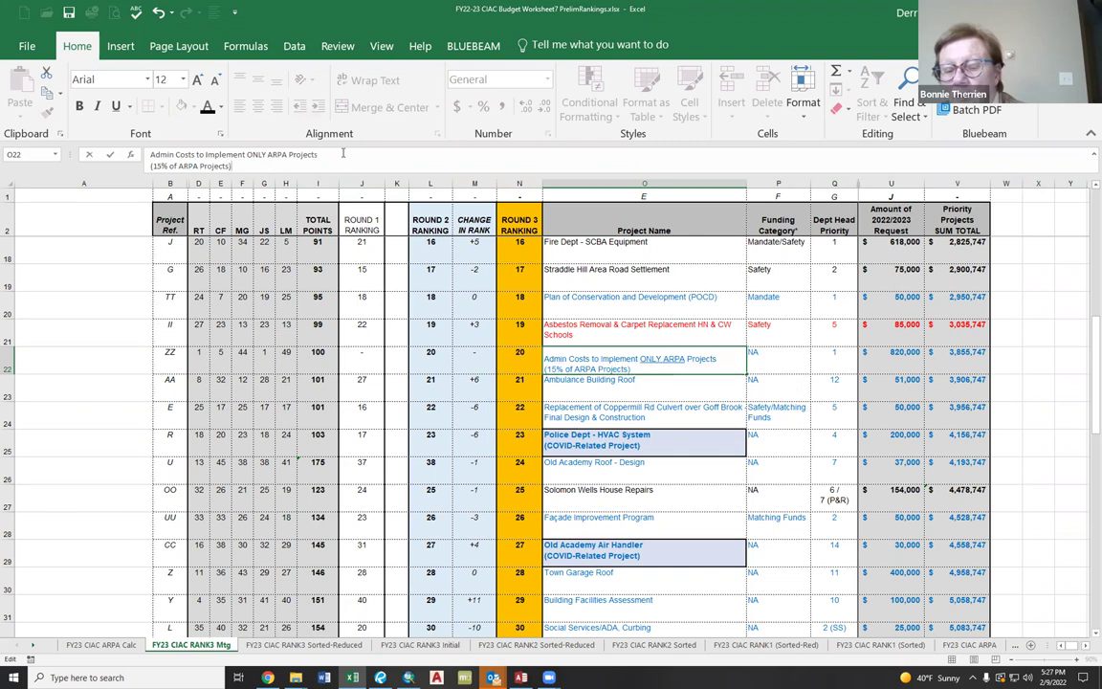
key("Return")
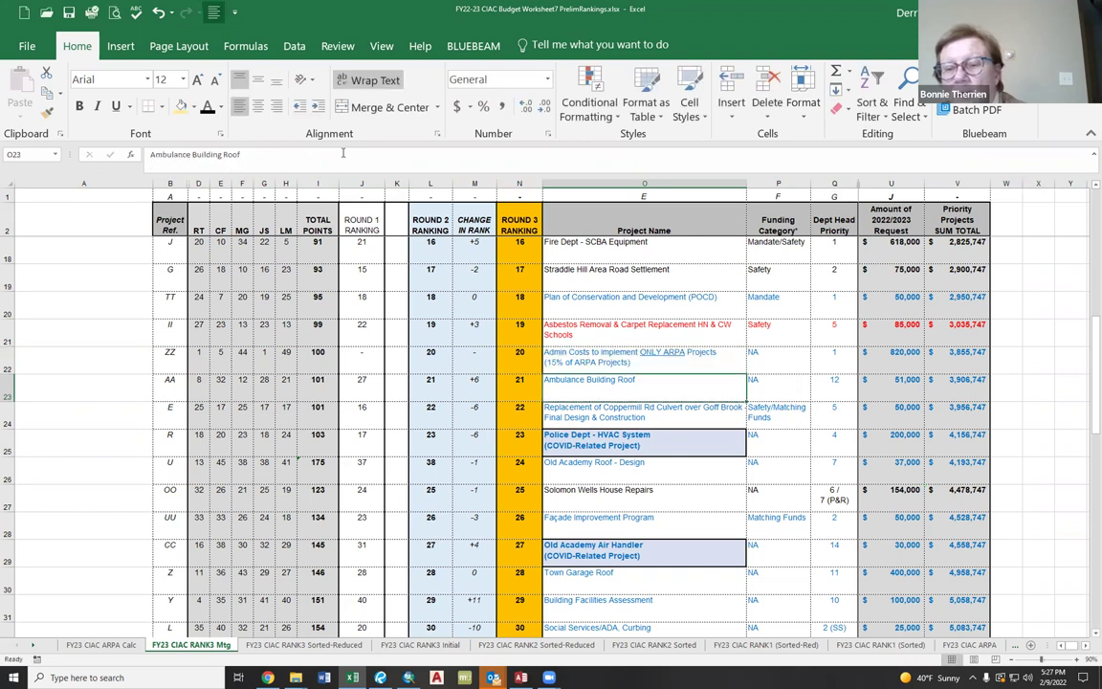
key("Up")
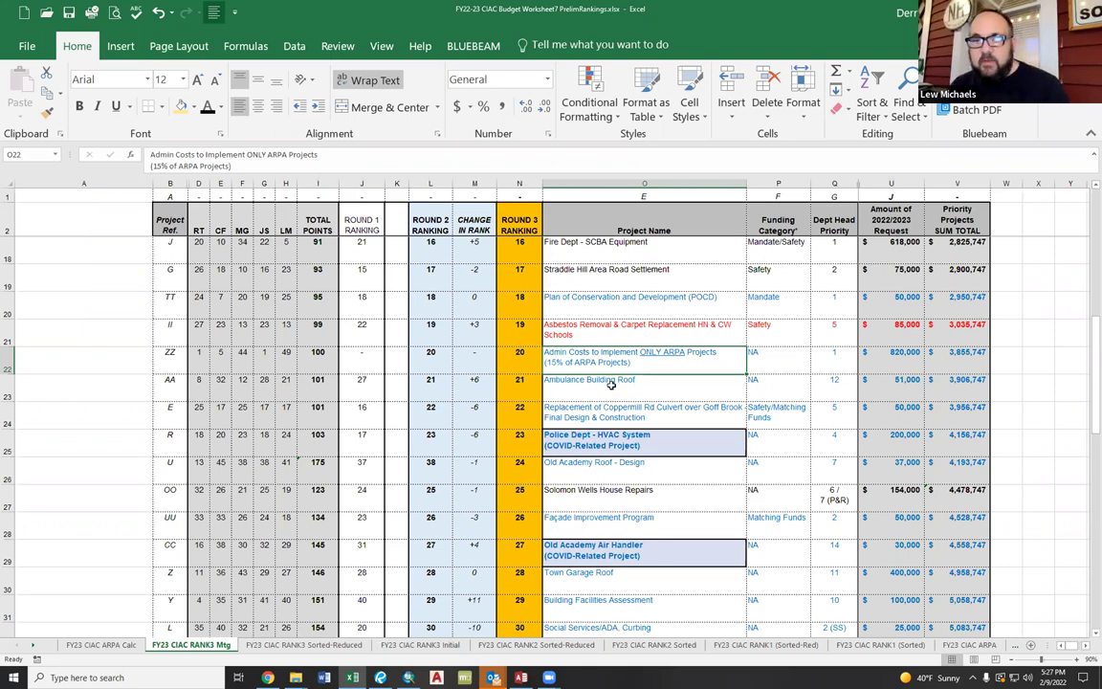
Examine the lower-ranked projects, including Old Academy Roof - Design and Building Facilities Assessment, and the admin costs request amount
scroll(584, 326, "down", 1)
scroll(614, 388, "down", 1)
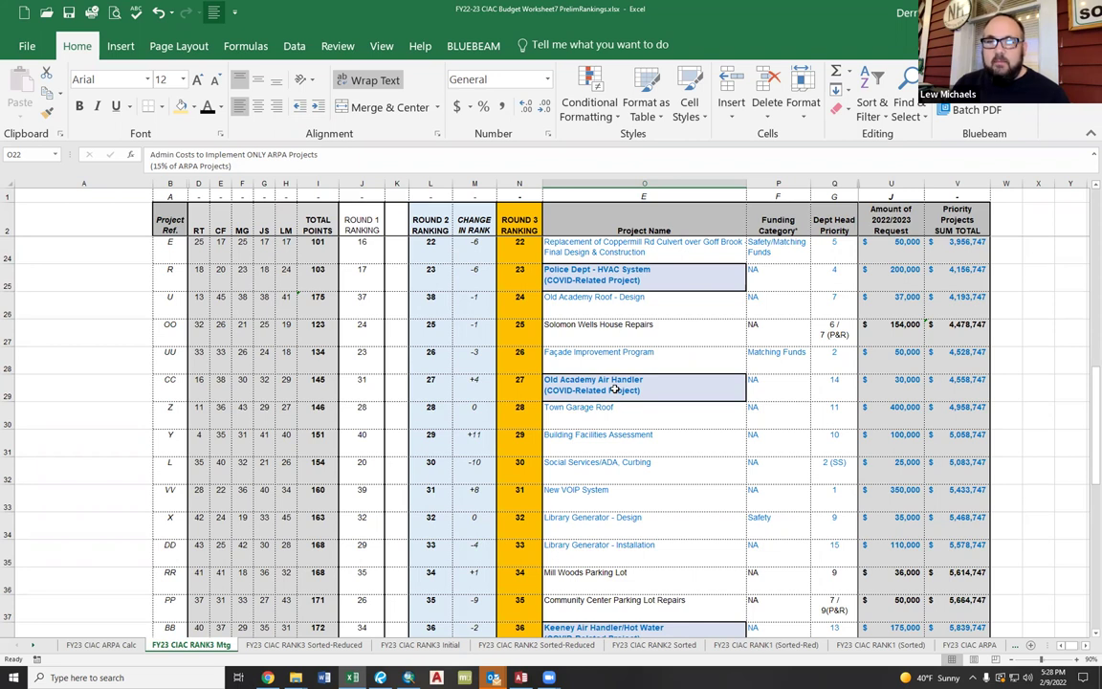
scroll(615, 389, "down", 1)
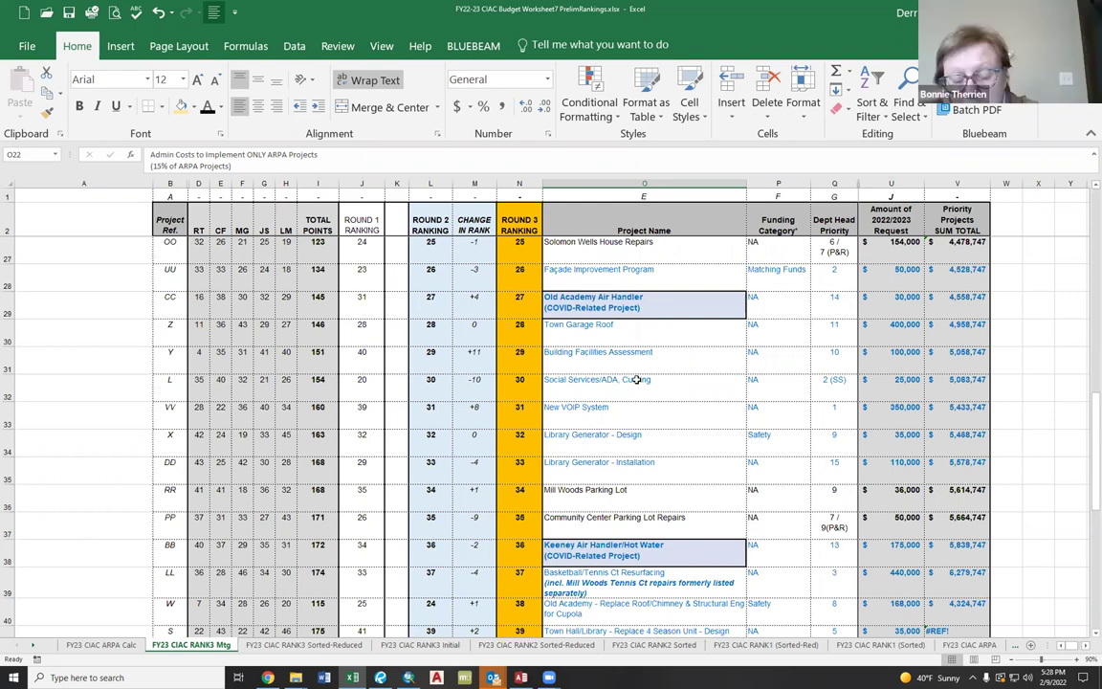
scroll(700, 376, "up", 1)
scroll(700, 376, "up", 2)
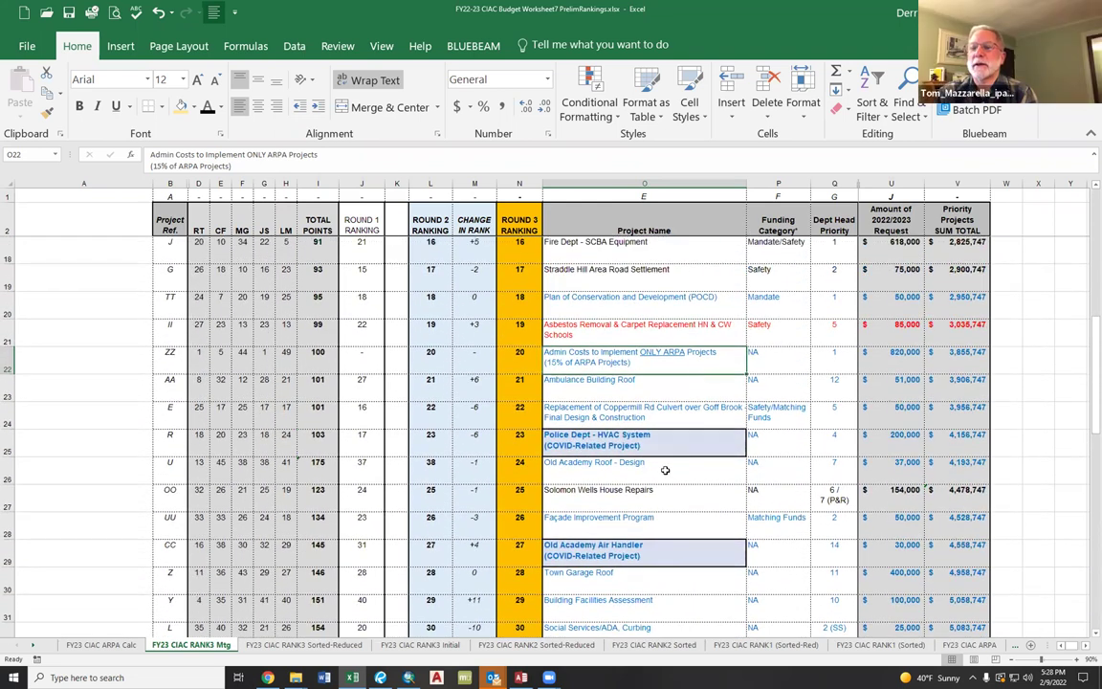
left_click(665, 469)
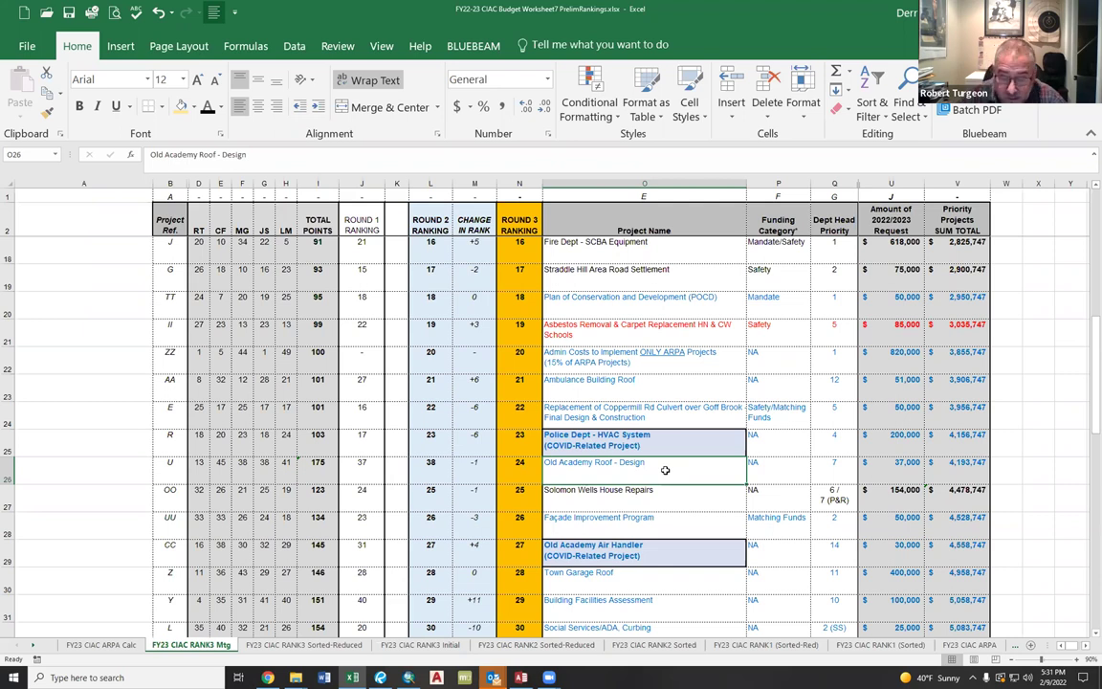
scroll(665, 470, "down", 2)
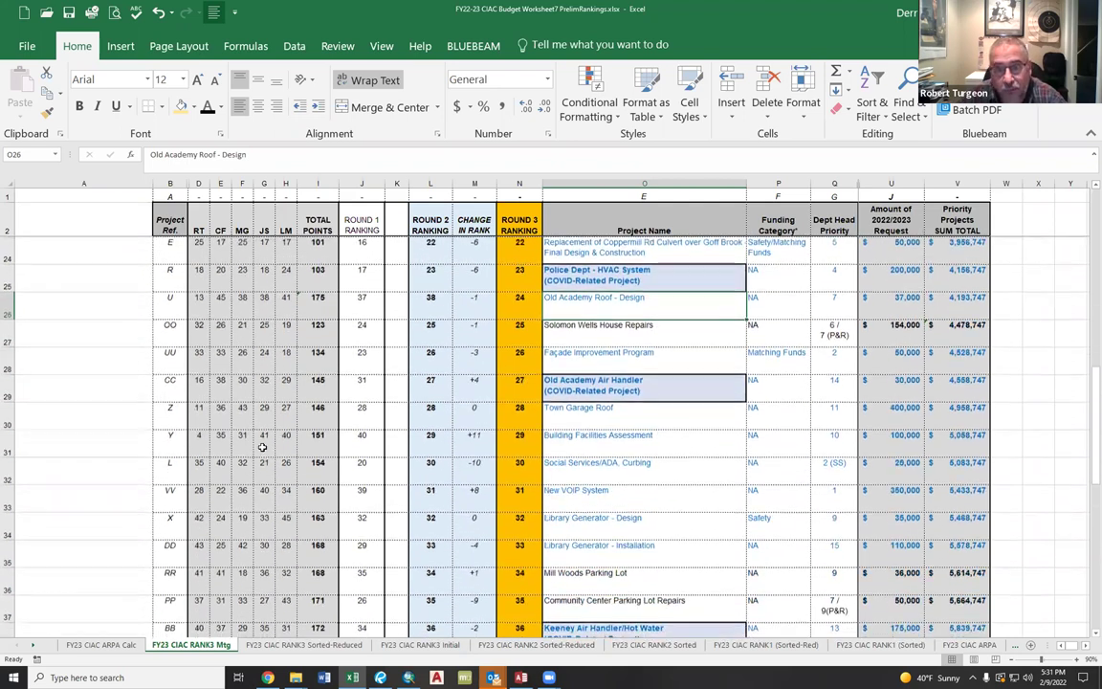
left_click(8, 444)
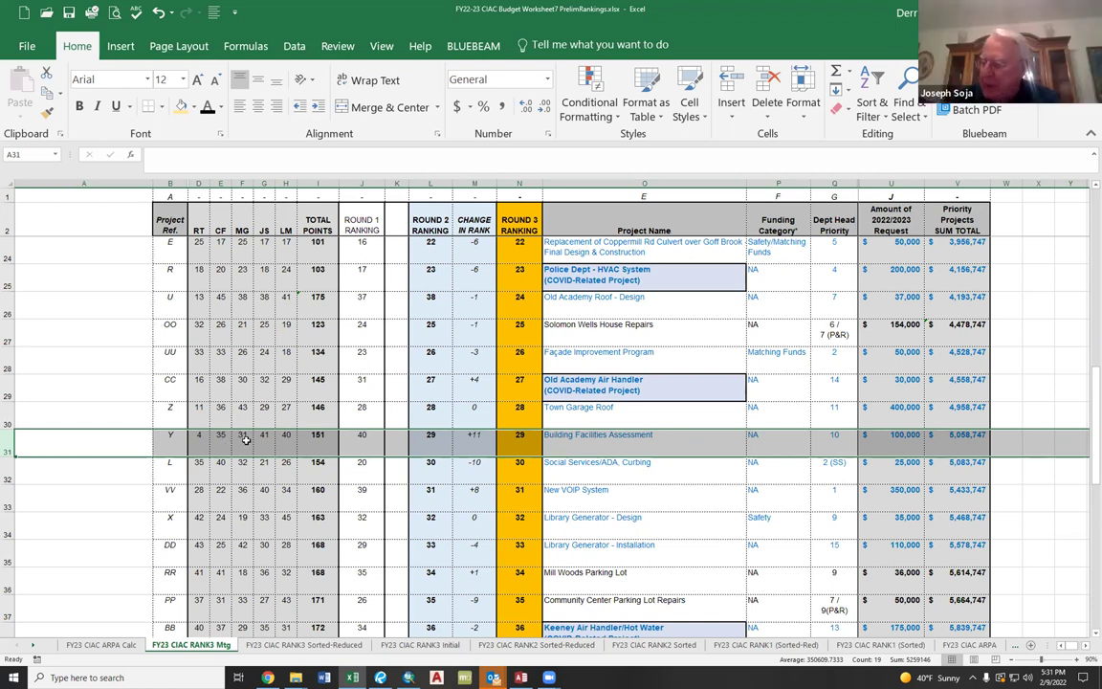
scroll(245, 438, "up", 1)
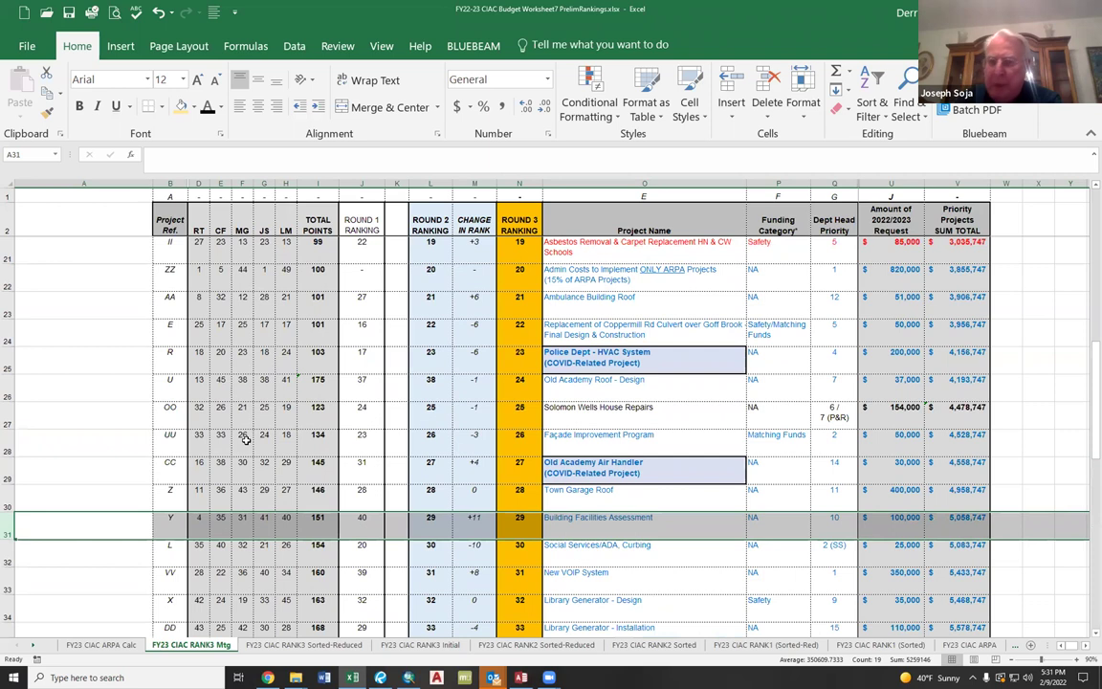
left_click(892, 272)
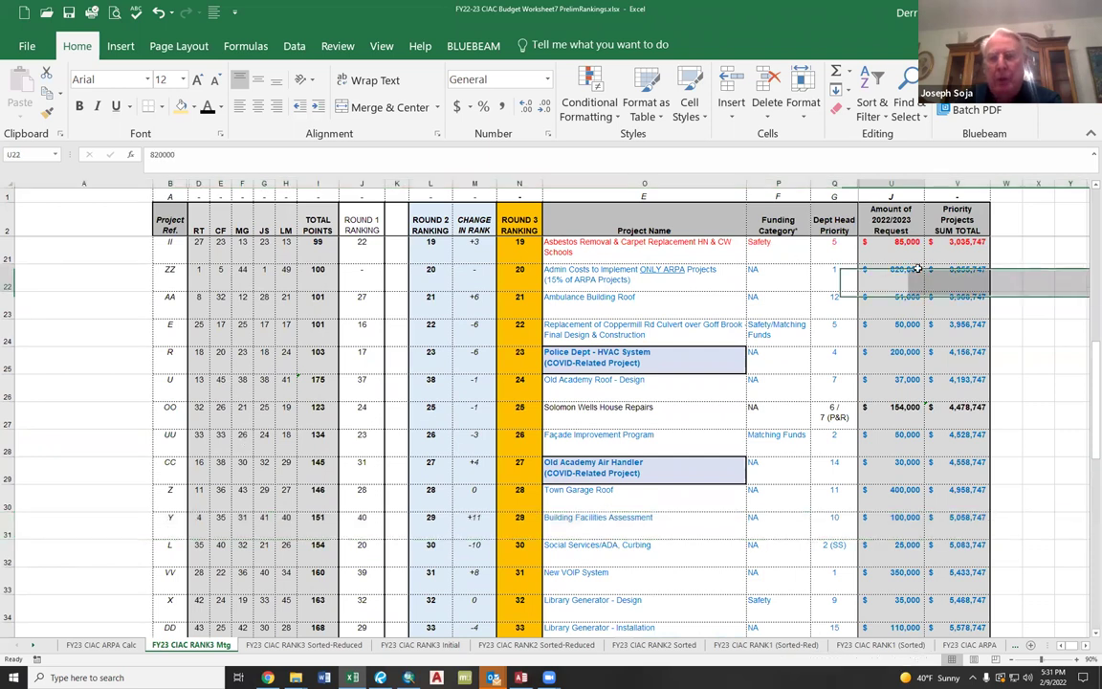
Highlight the request amount of the Admin Costs to Implement ONLY ARPA Projects row in U22 with a yellow fill
left_click(192, 107)
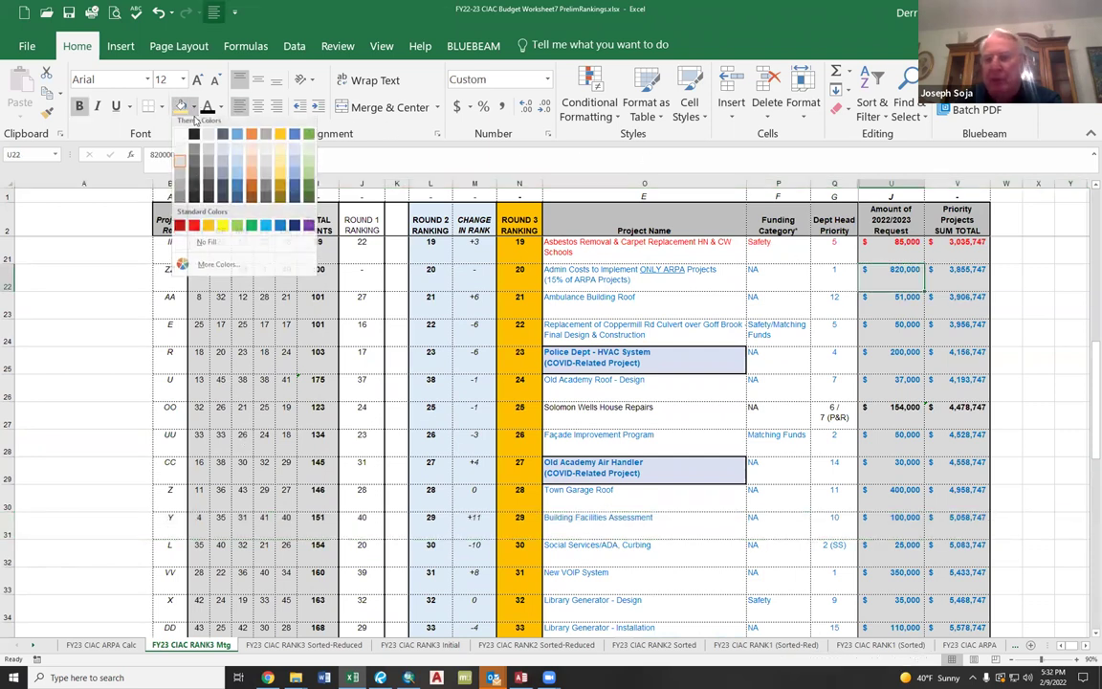
left_click(221, 227)
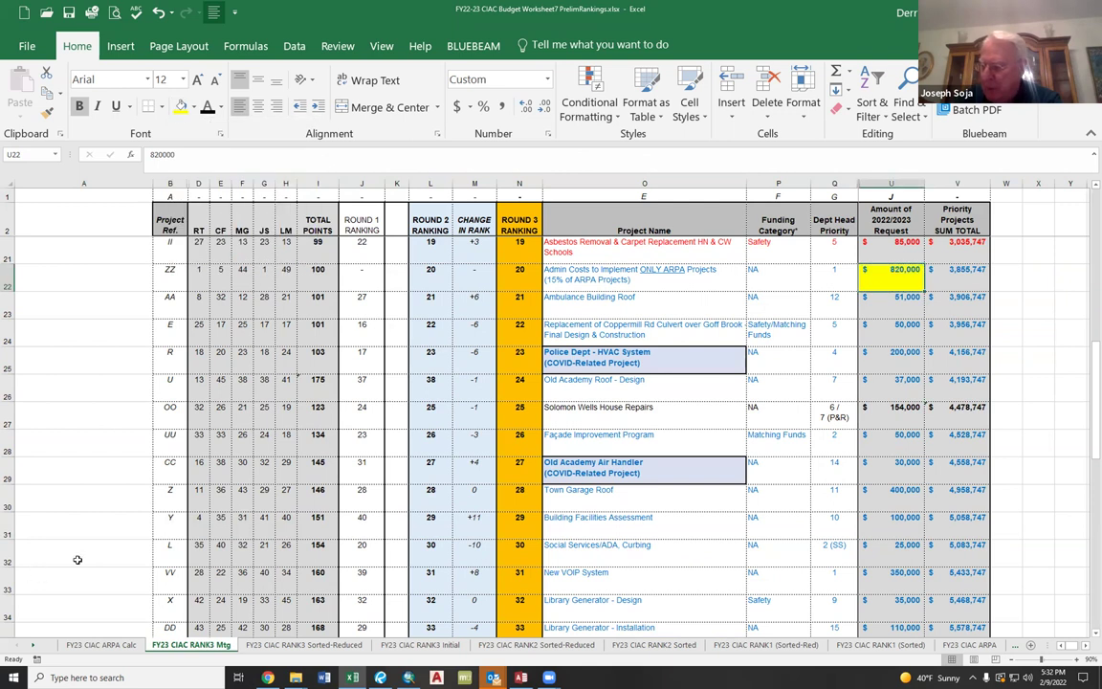
Review the ranked list from Town Dam Repairs to Old Wethersfield Parking, singling out the Building Facilities Assessment and Asbestos Removal rows
scroll(194, 536, "down", 1)
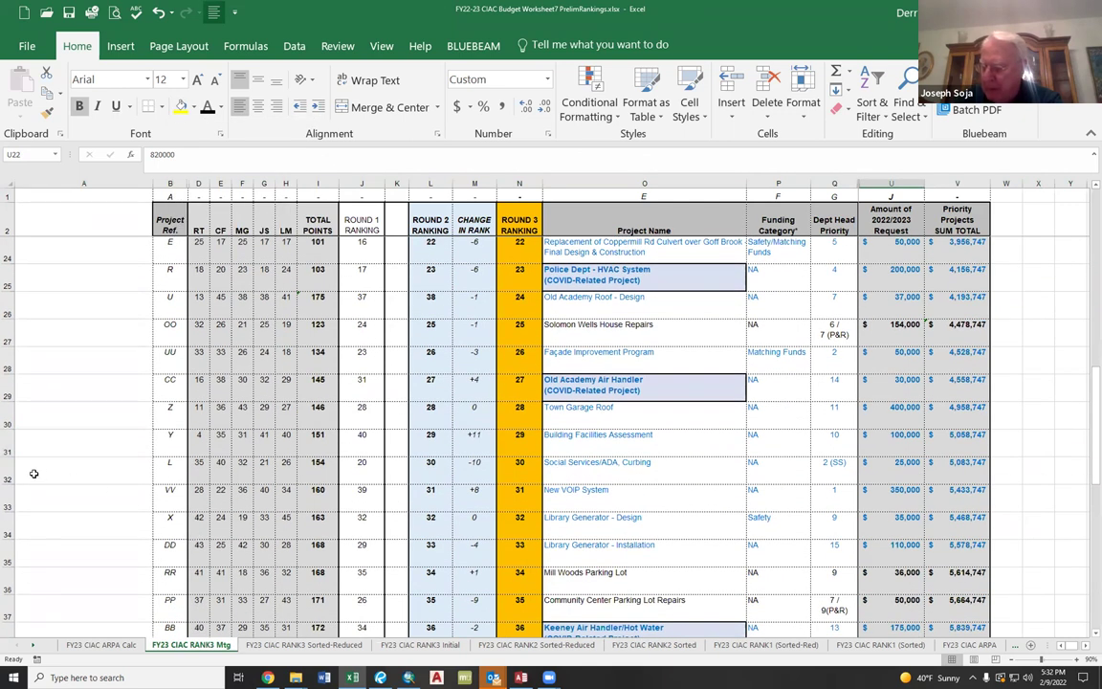
left_click(7, 442)
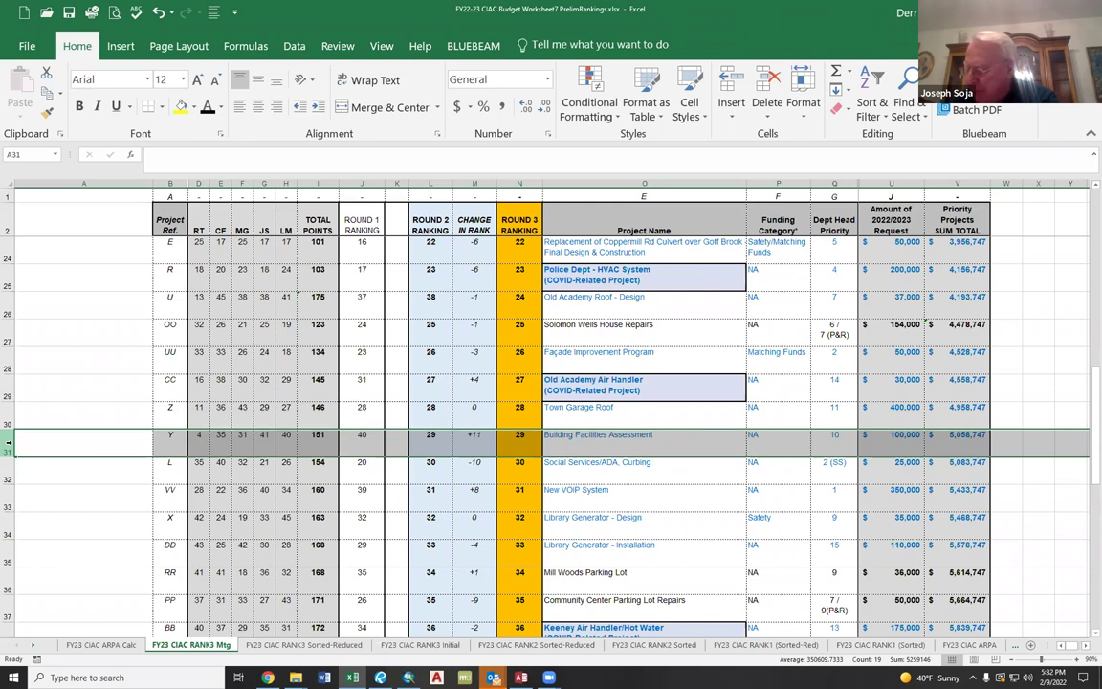
scroll(8, 351, "up", 1)
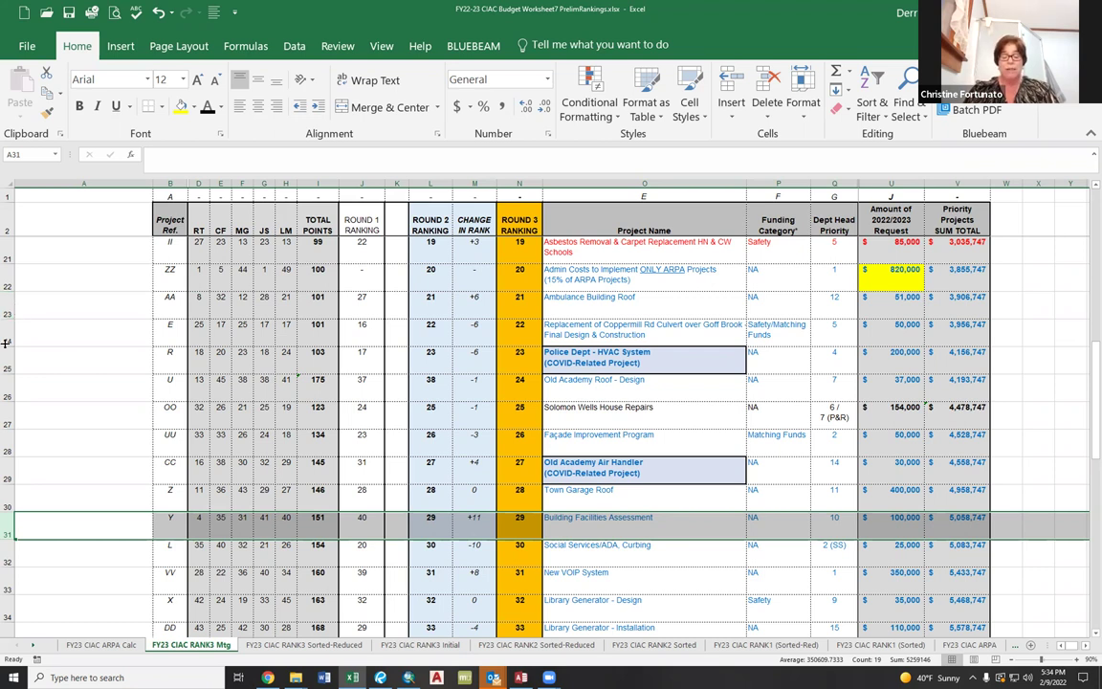
left_click(295, 677)
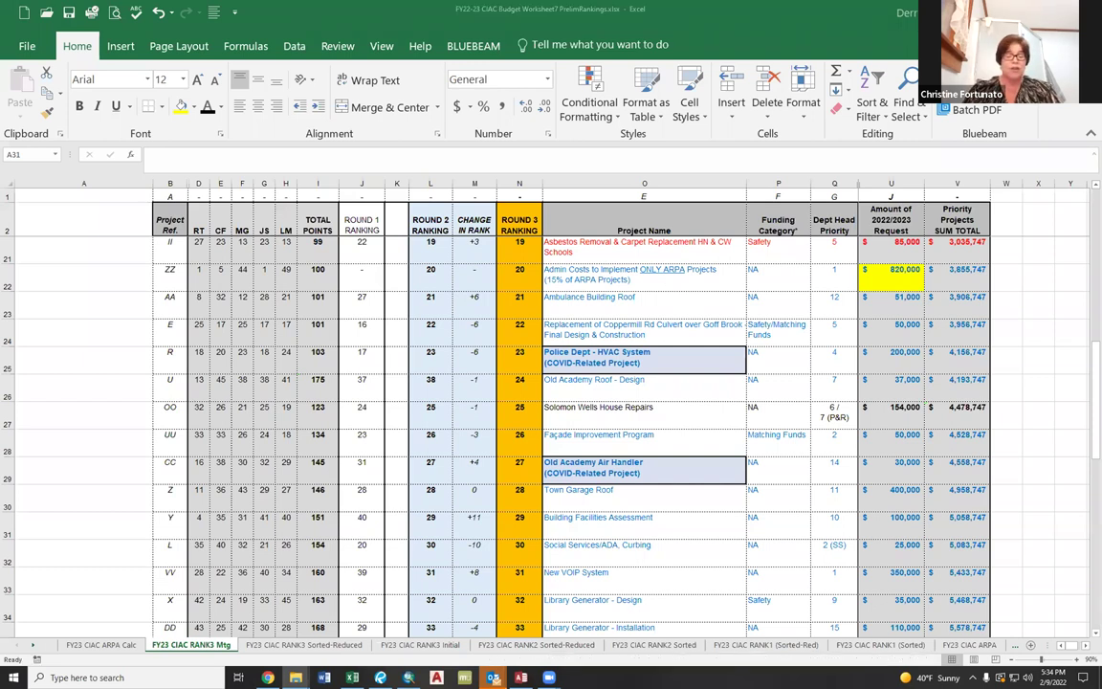
left_click(12, 532)
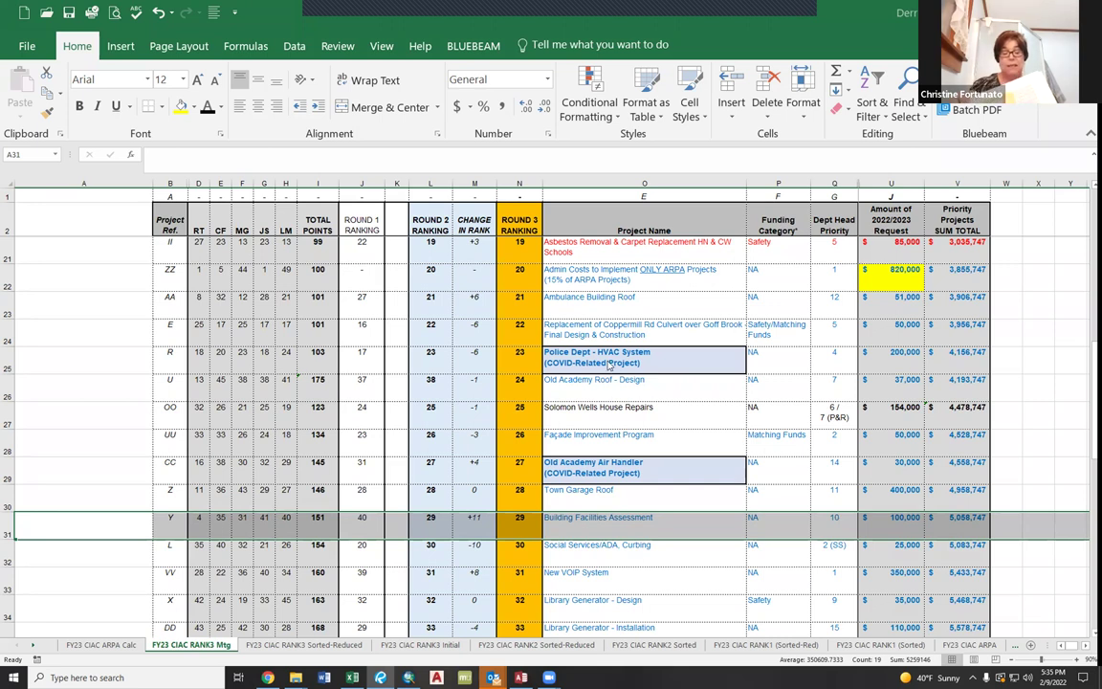
left_click(14, 249)
scroll(119, 290, "up", 1)
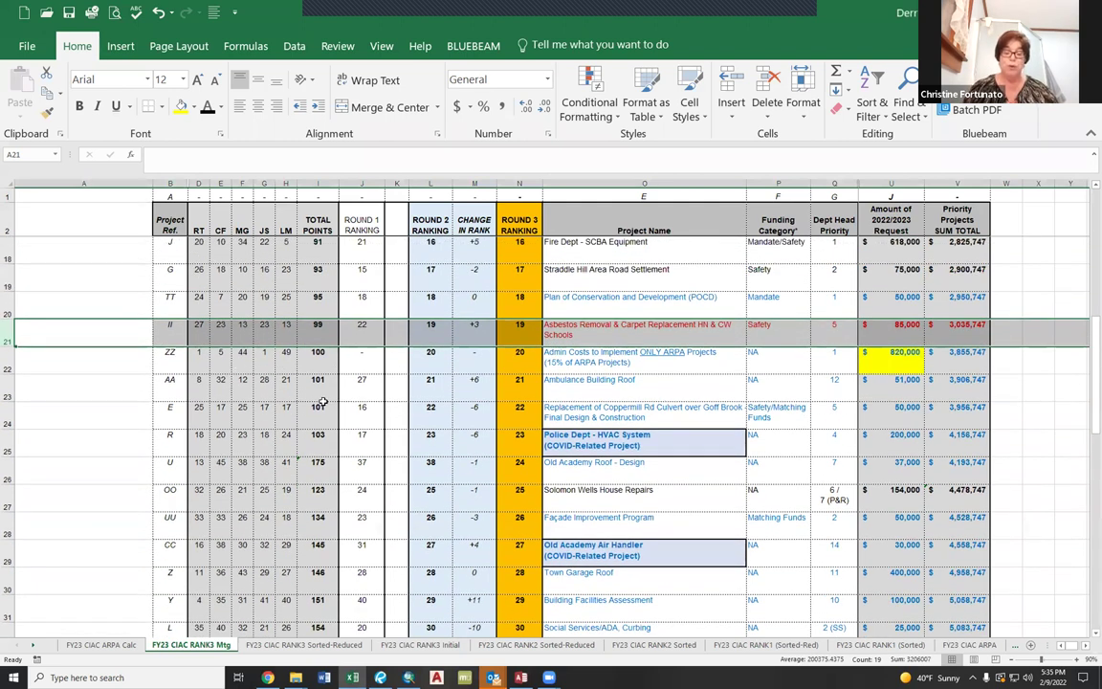
scroll(531, 386, "down", 7)
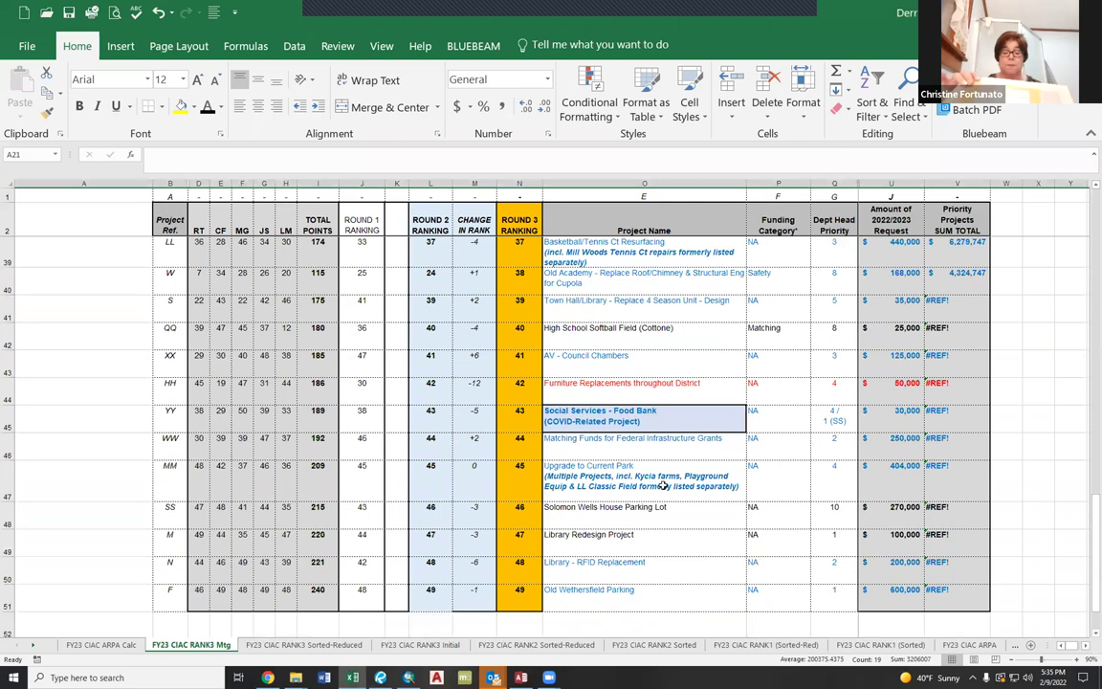
scroll(662, 485, "up", 6)
scroll(662, 485, "up", 6)
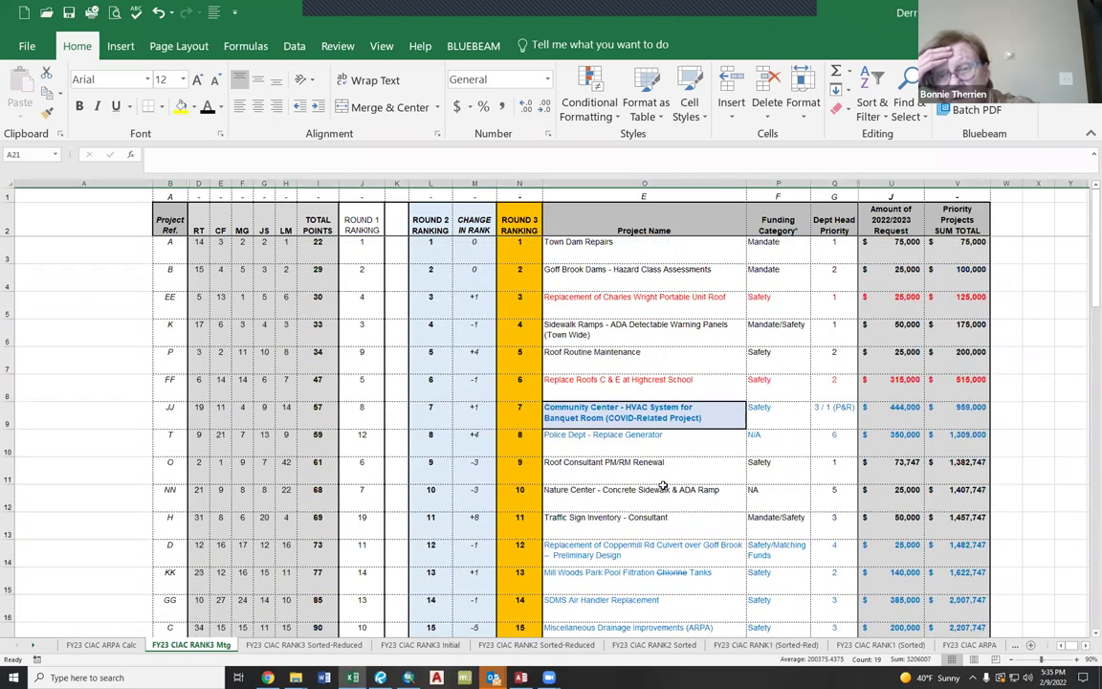
scroll(661, 485, "down", 2)
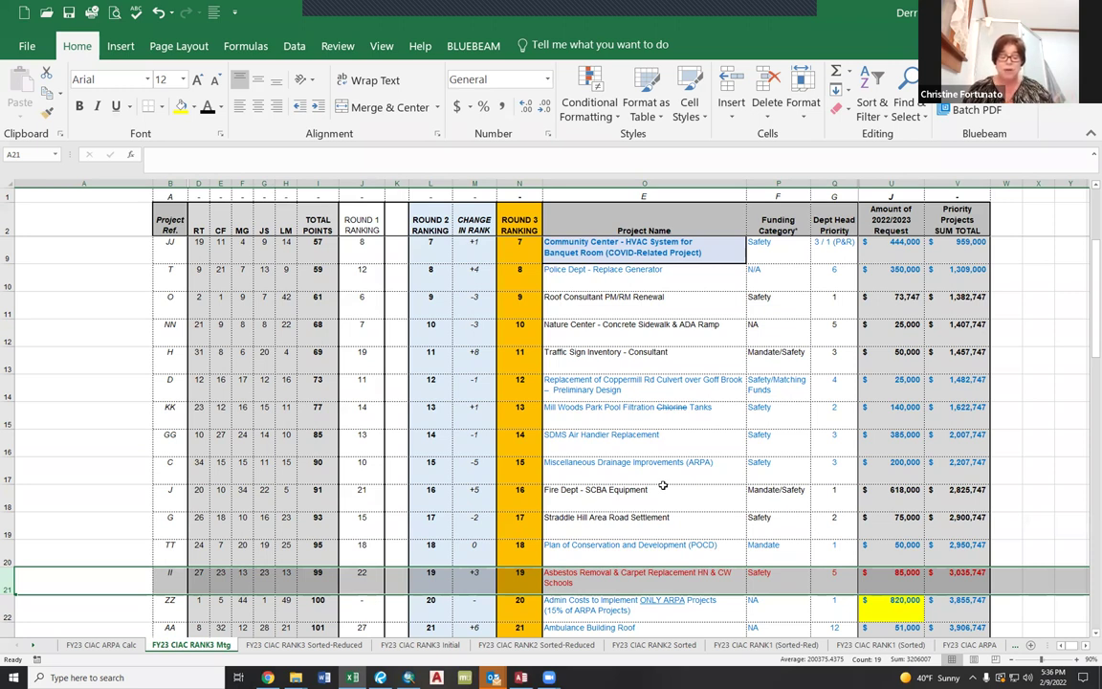
scroll(662, 485, "down", 3)
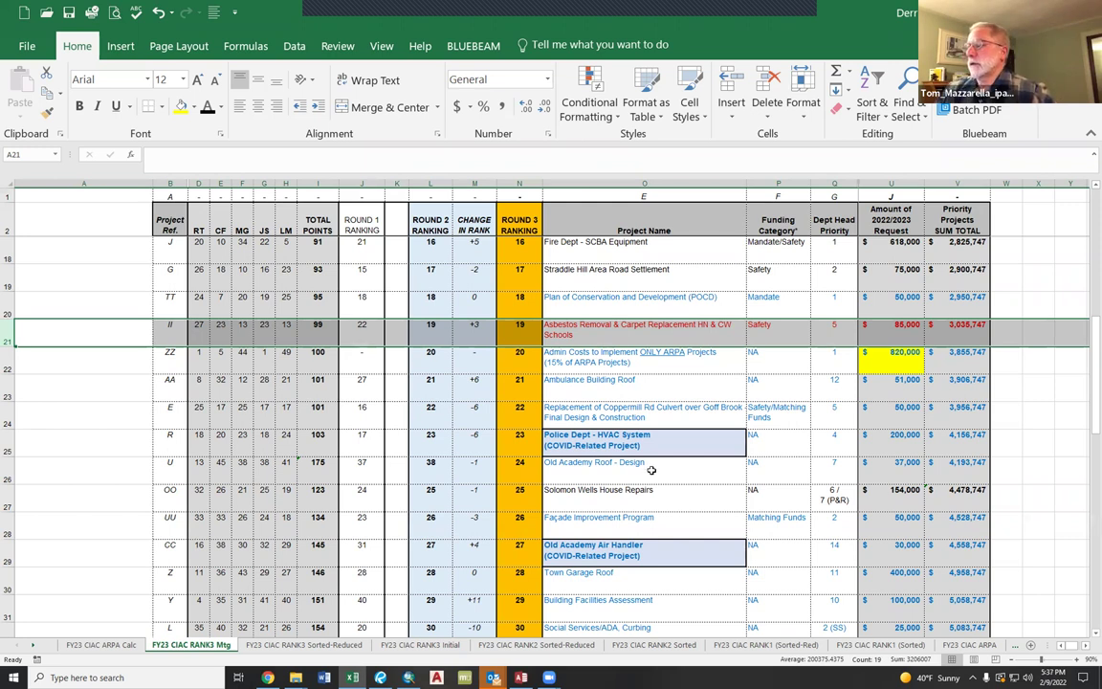
Single out the red school project rows: Charles Wright Portable Unit Roof, Highcrest School roofs, Asbestos Removal and Furniture Replacements throughout District
scroll(650, 469, "up", 5)
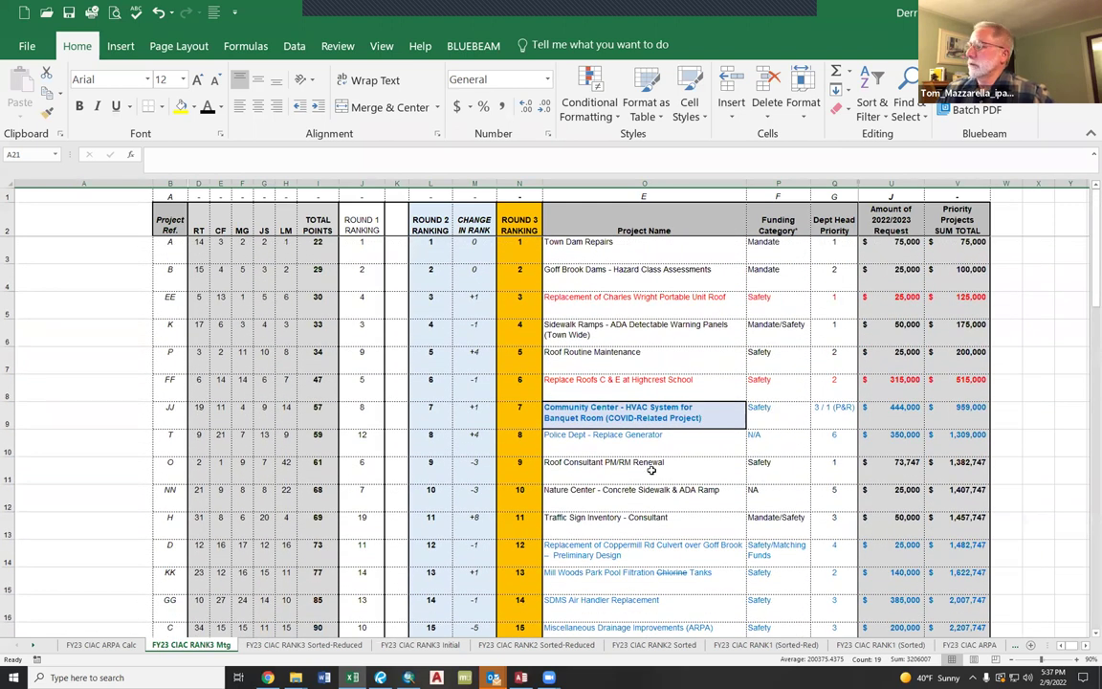
left_click(7, 304)
left_click(10, 383, "ctrl")
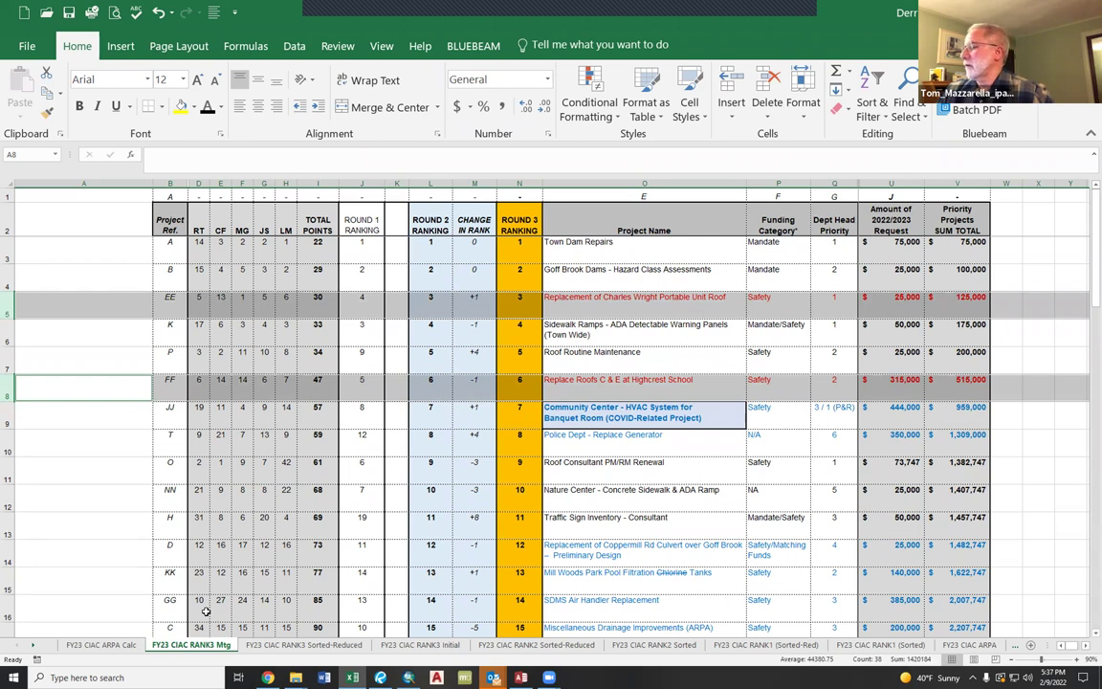
scroll(640, 540, "down", 3)
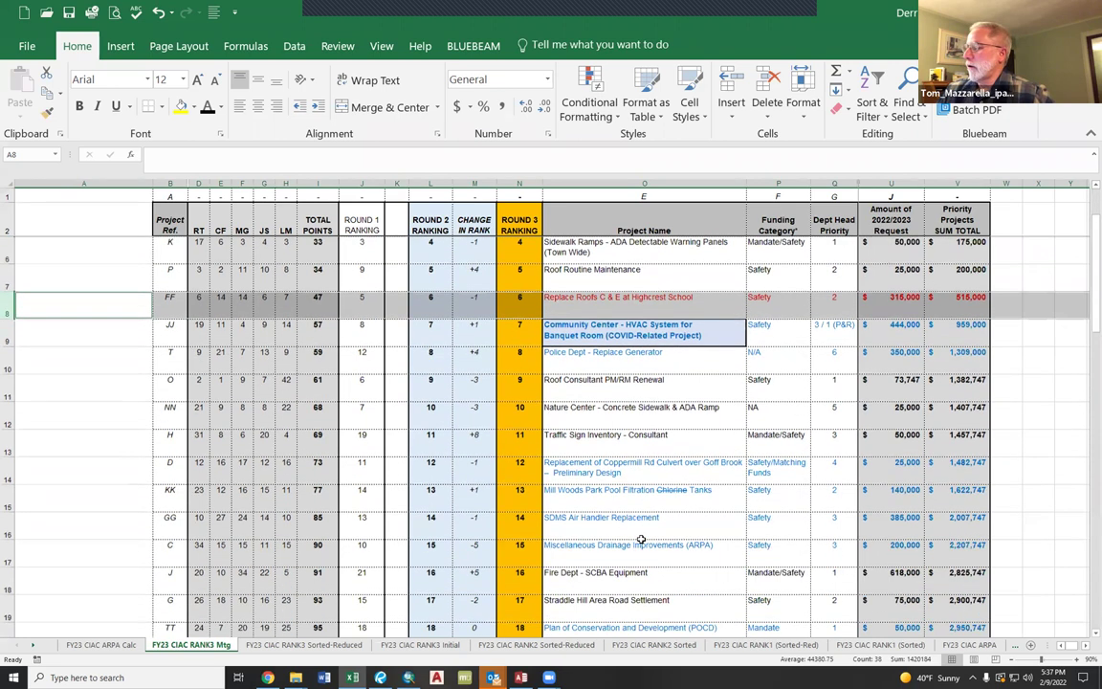
scroll(640, 539, "down", 1)
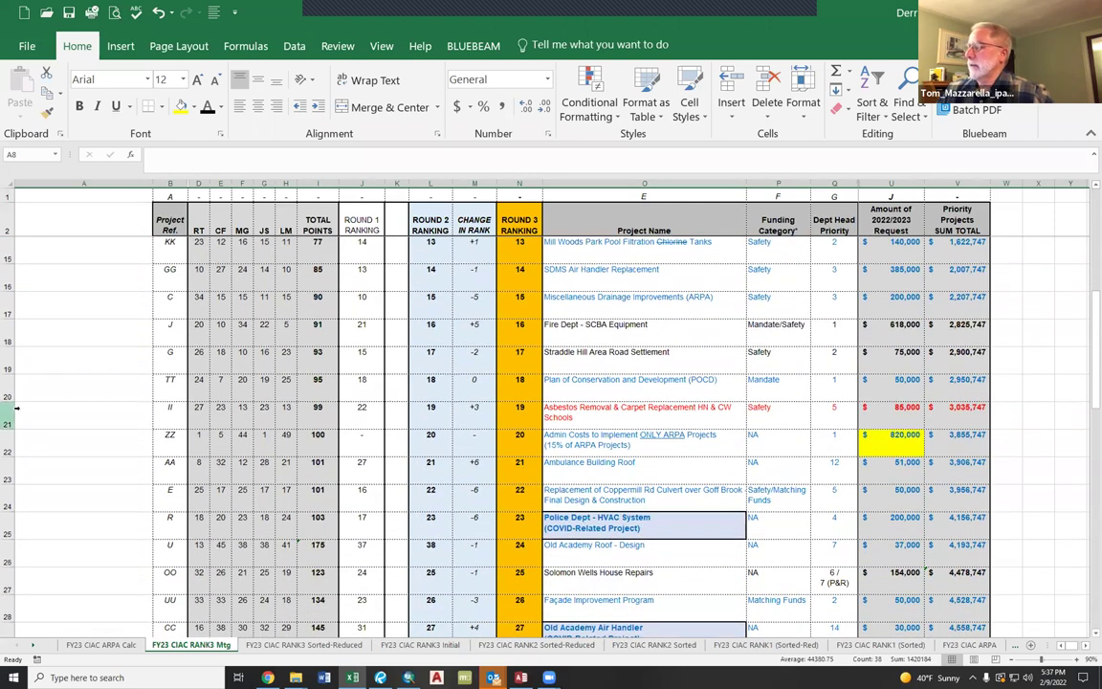
left_click(14, 409)
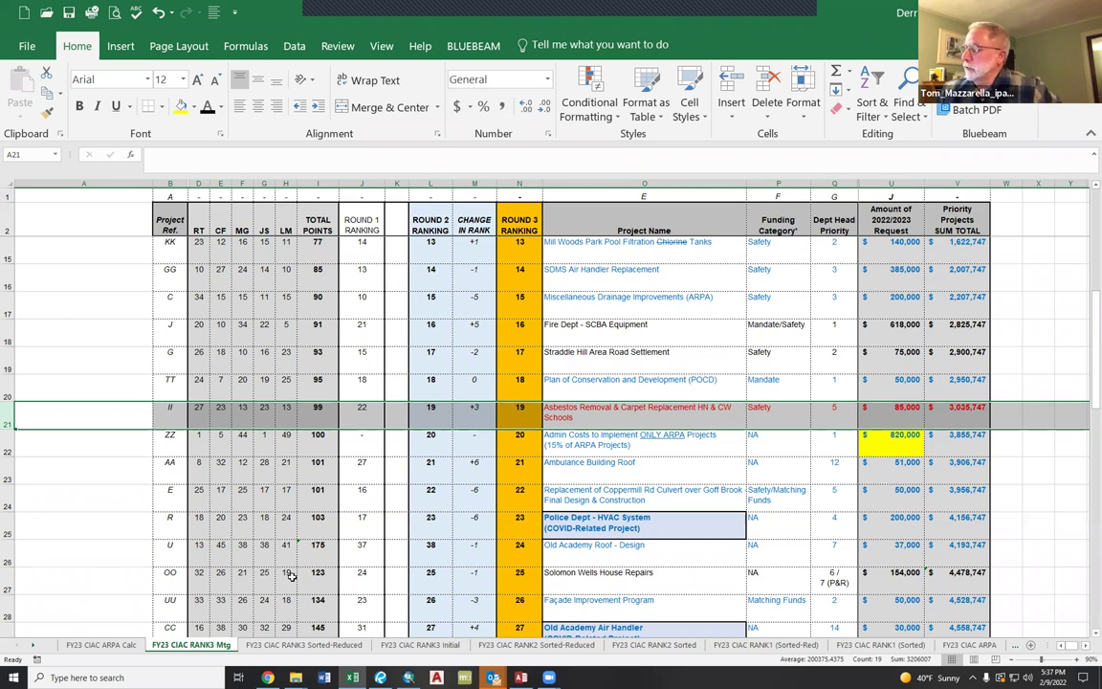
scroll(598, 518, "down", 1)
scroll(598, 518, "down", 7)
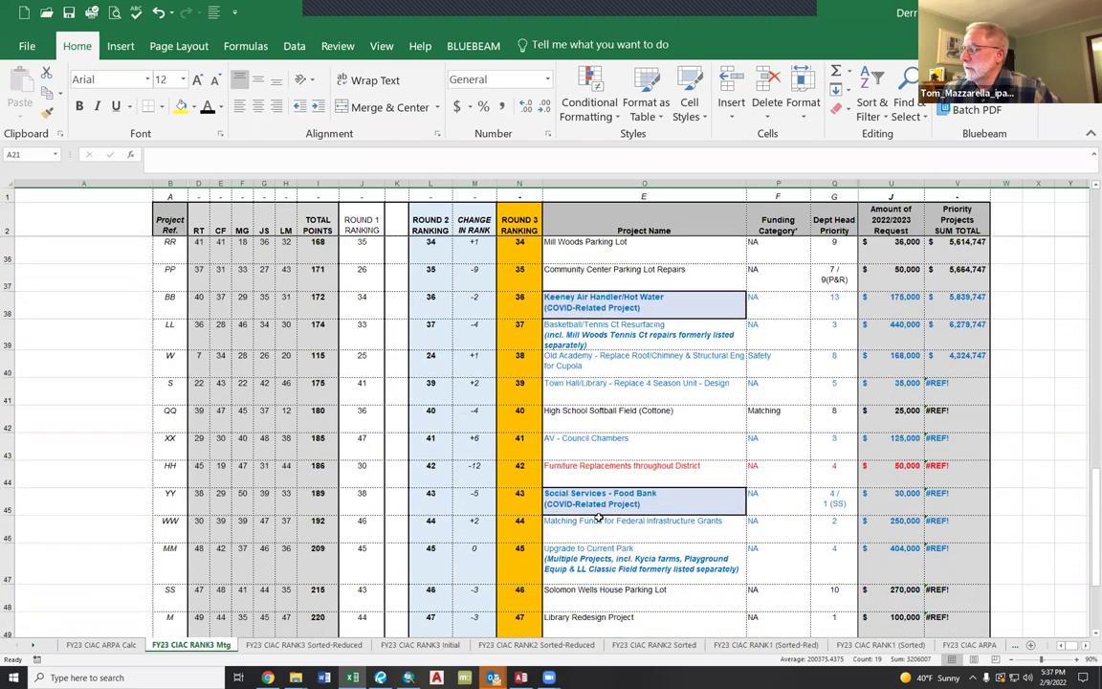
left_click(8, 470)
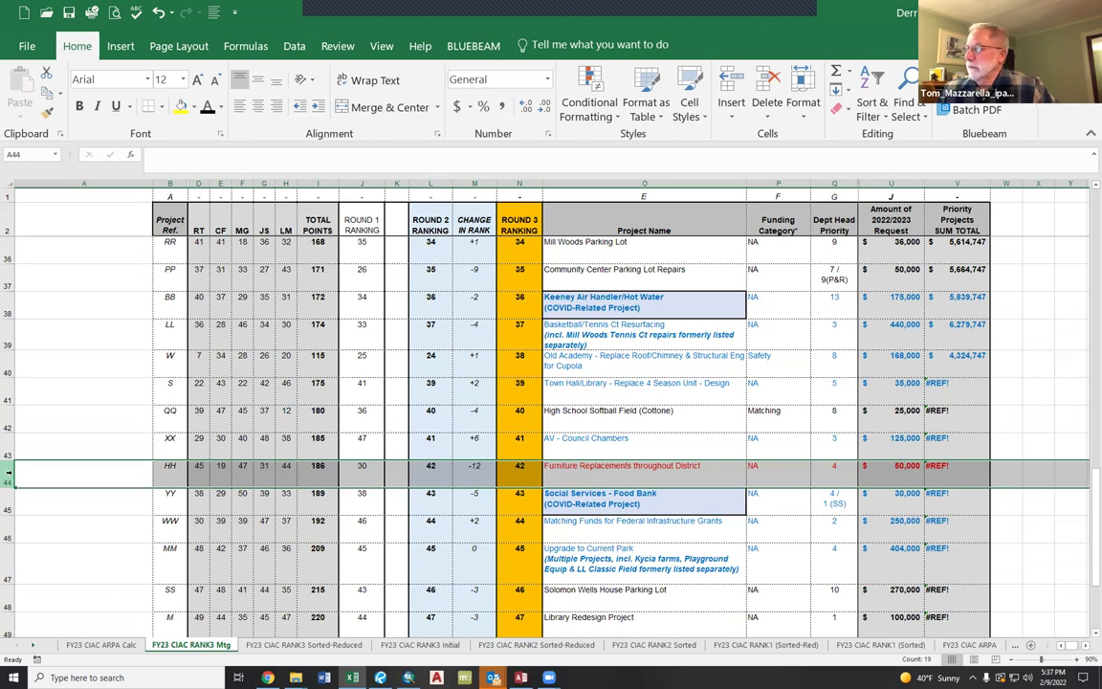
Copy the Priority Projects SUM TOTAL formula from V40 into V41:V51
left_click(976, 359)
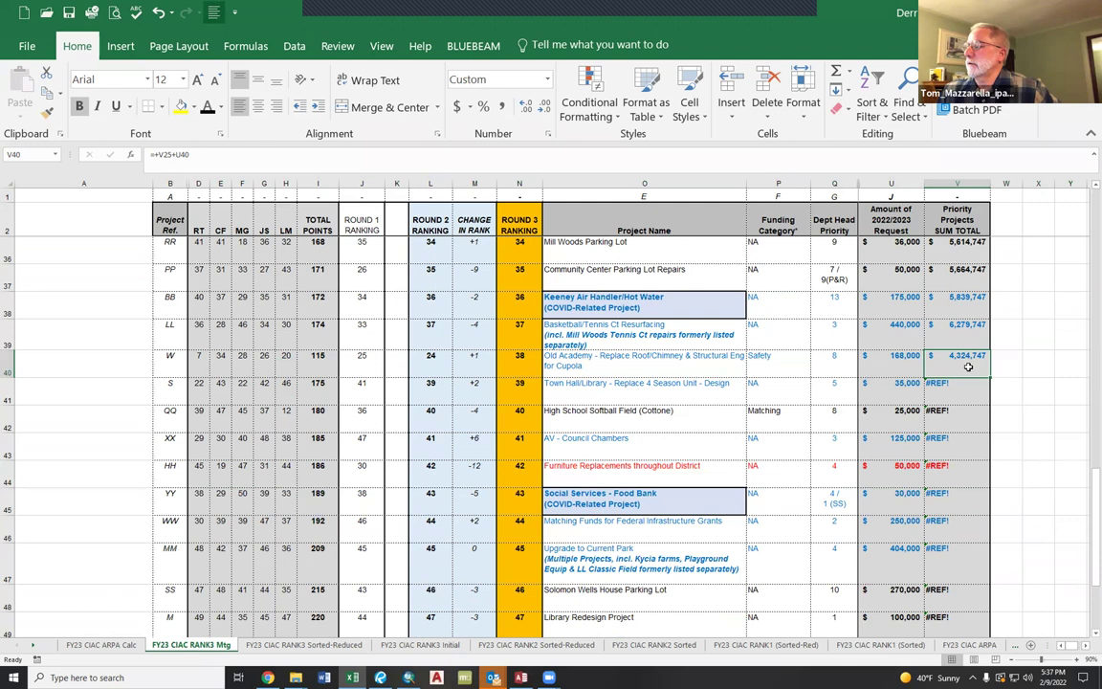
right_click(972, 370)
left_click(995, 405)
left_click_drag(956, 385, 967, 558)
key("ctrl+v")
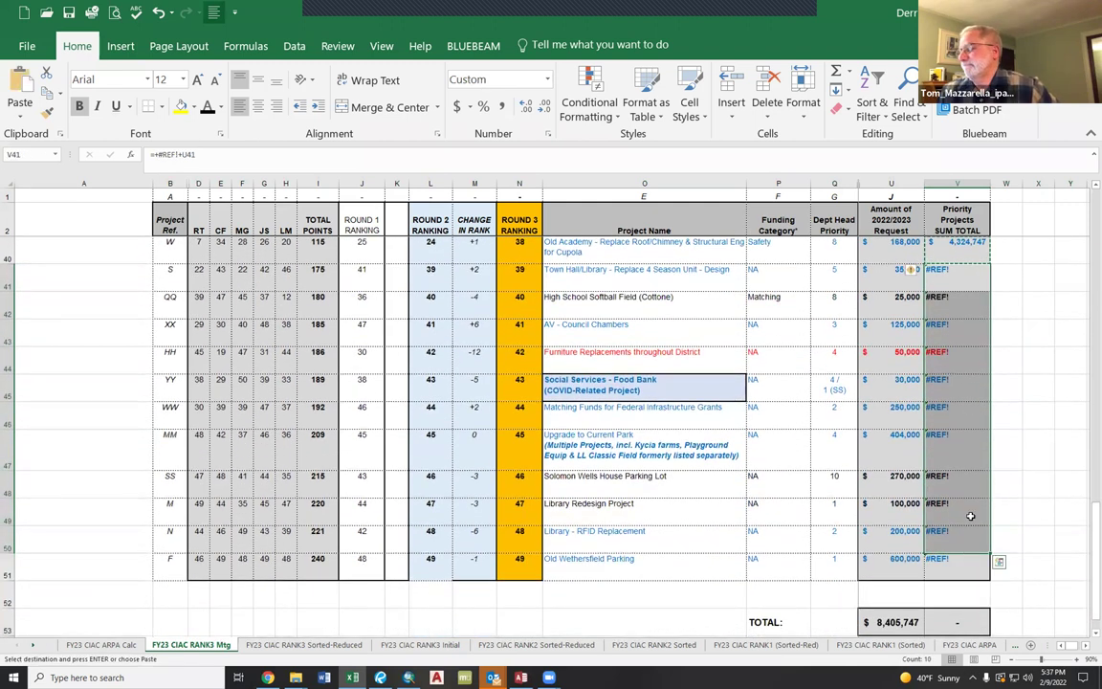
left_click_drag(966, 275, 963, 578)
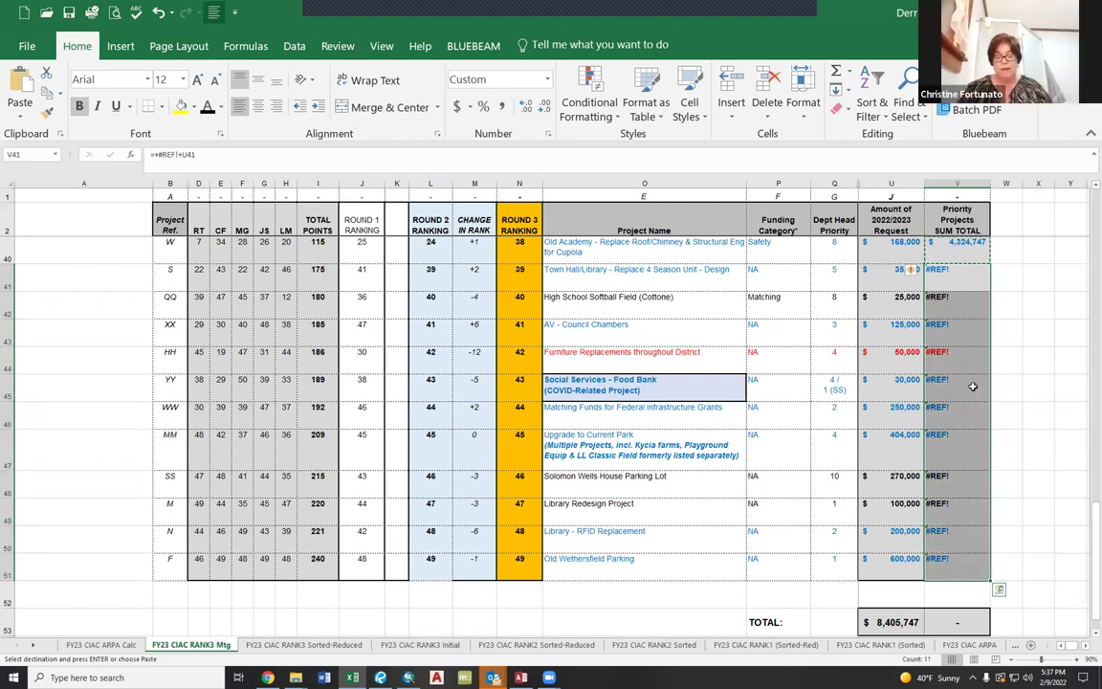
right_click(976, 284)
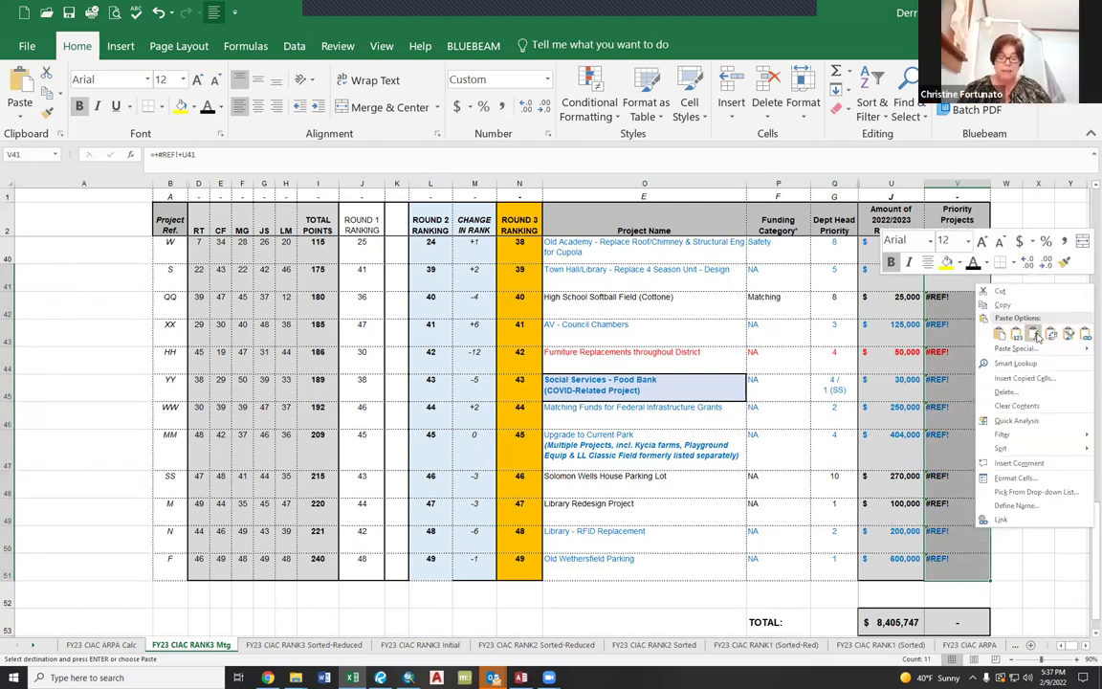
left_click(1001, 334)
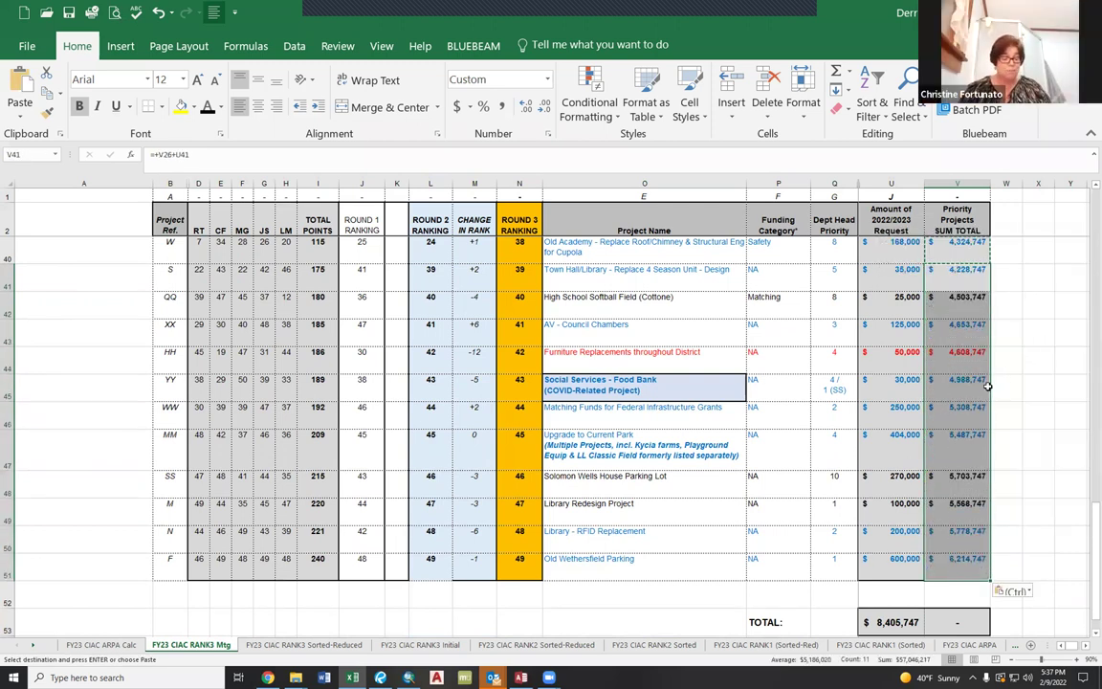
left_click(976, 384)
Copy the running-total formula from V4 into V5:V51 as formulas only, keeping each row's formatting
scroll(966, 383, "up", 8)
scroll(965, 383, "up", 5)
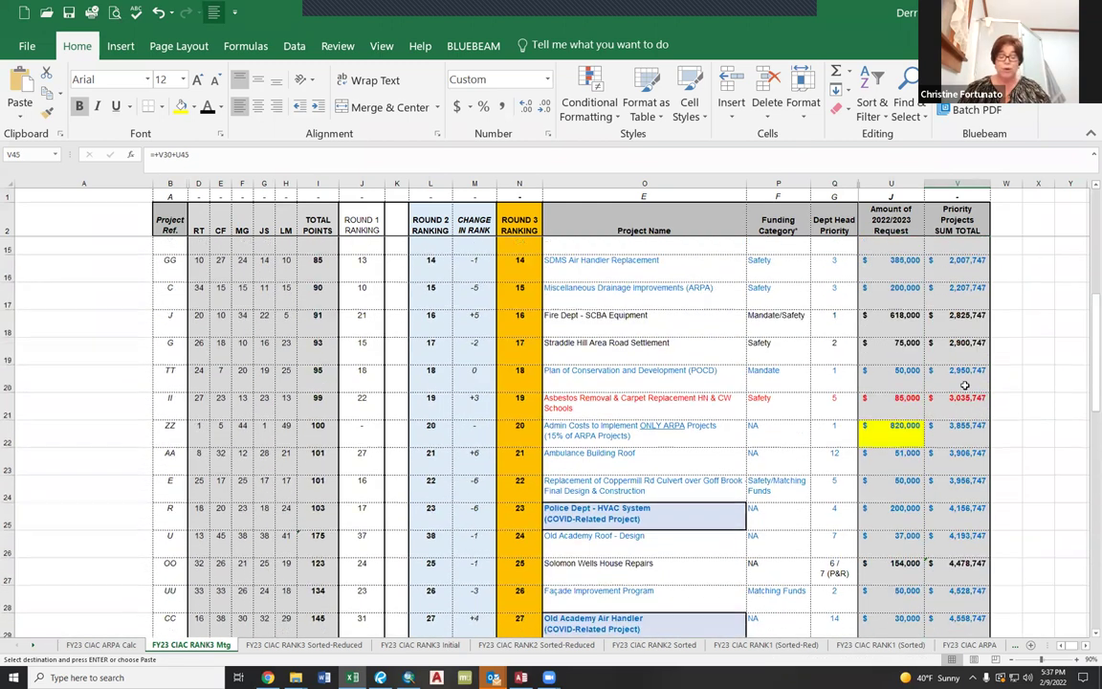
right_click(959, 247)
key("Escape")
right_click(961, 274)
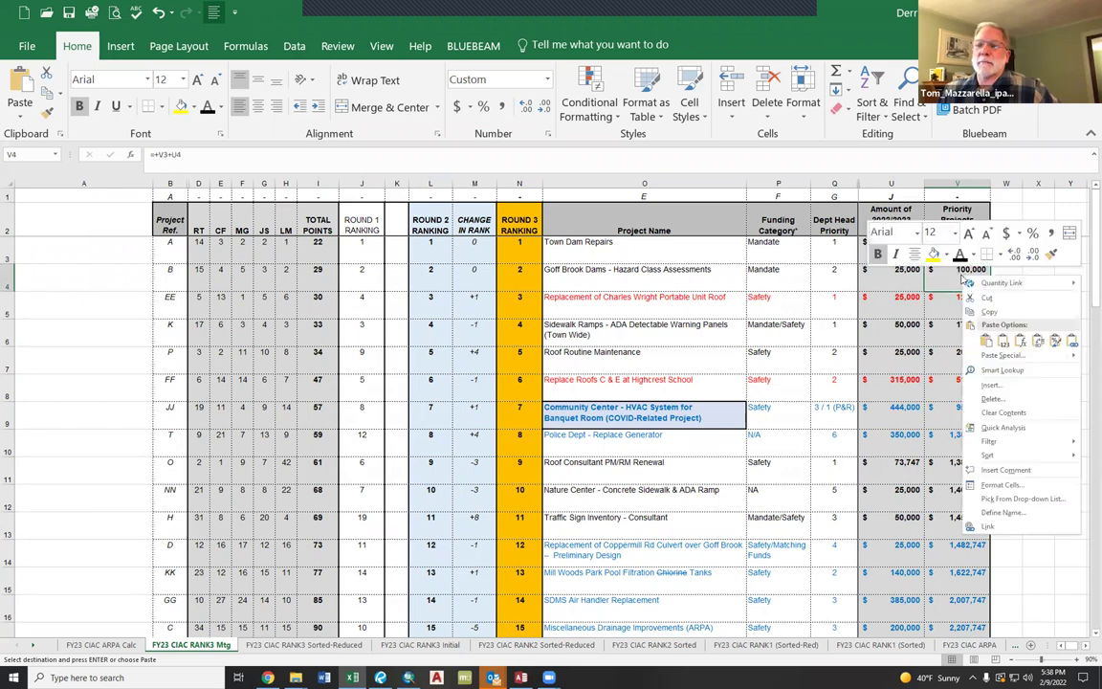
left_click_drag(961, 298, 976, 535)
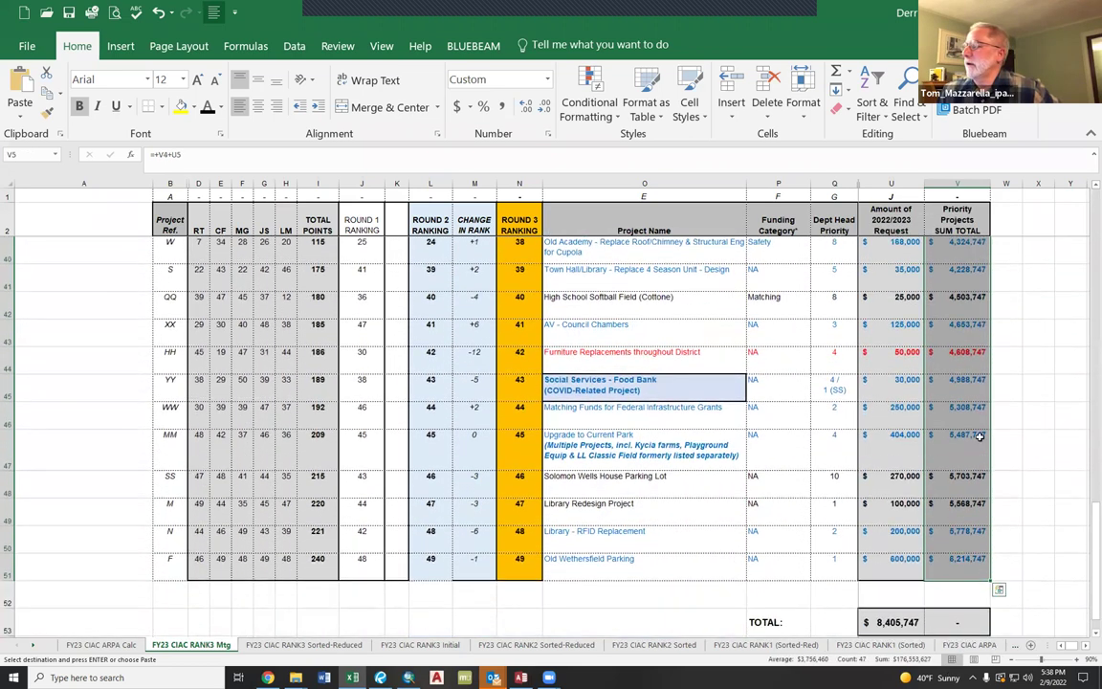
right_click(974, 285)
left_click(1046, 338)
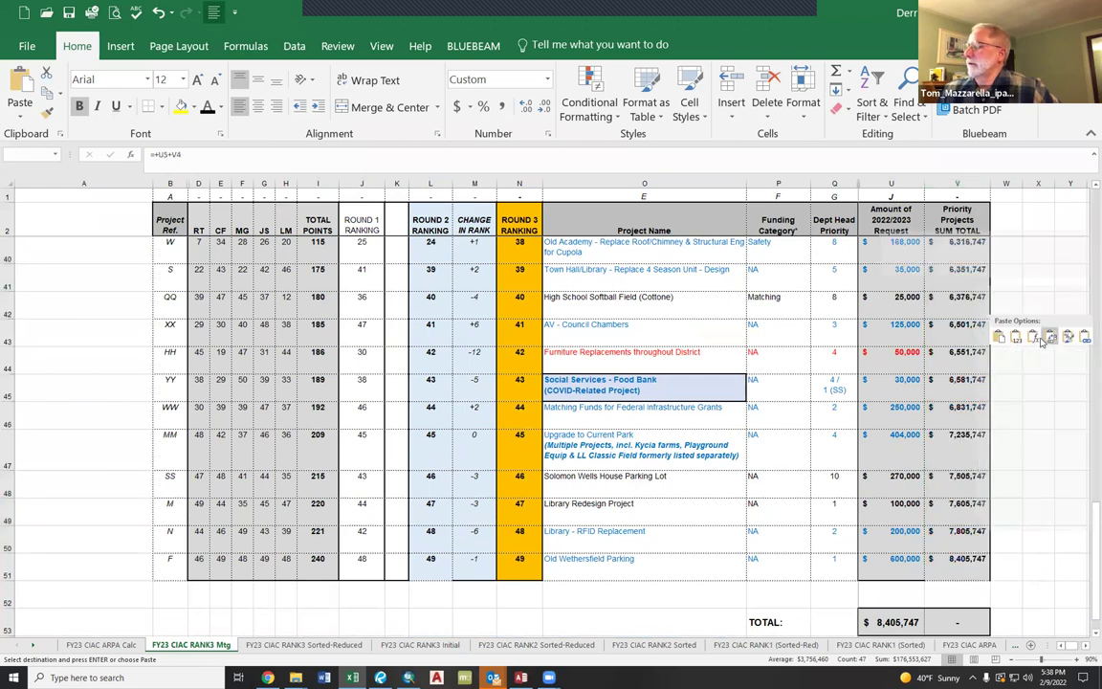
left_click(956, 433)
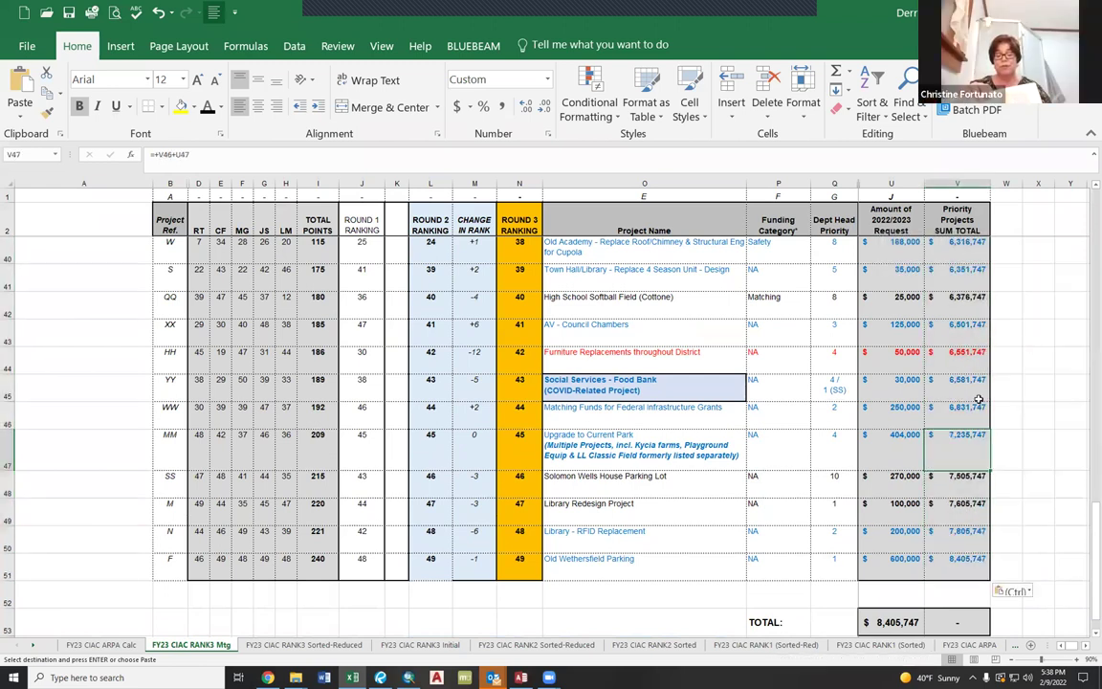
Check the running totals of the lower-ranked projects and single out the Furniture Replacements throughout District row
scroll(956, 411, "up", 4)
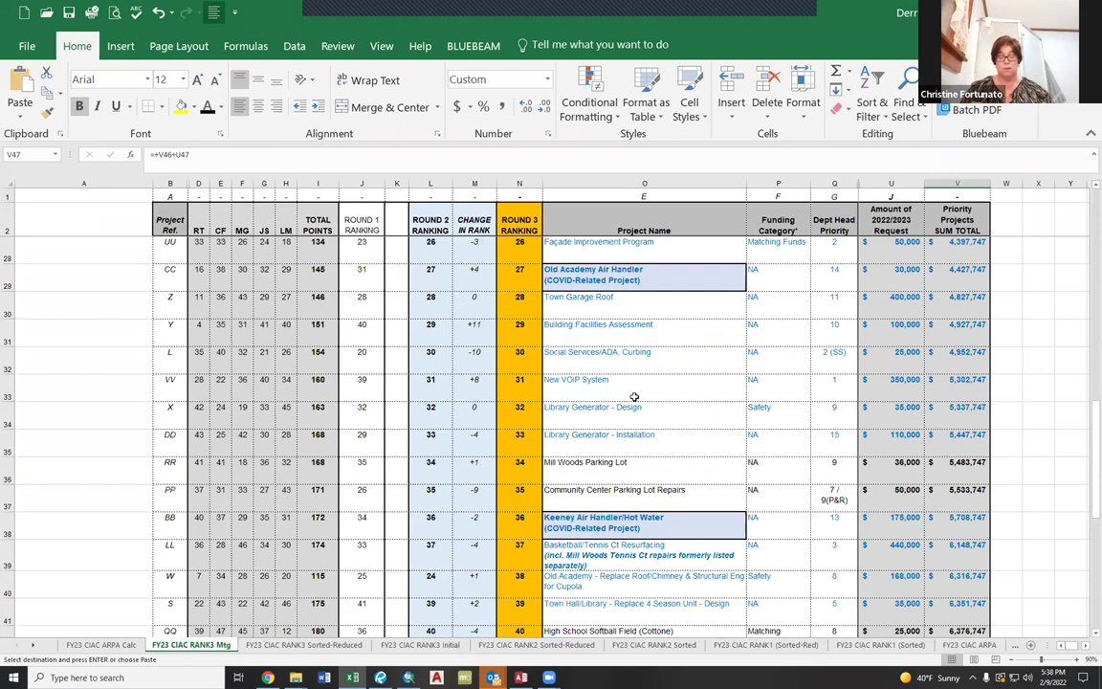
scroll(567, 357, "down", 2)
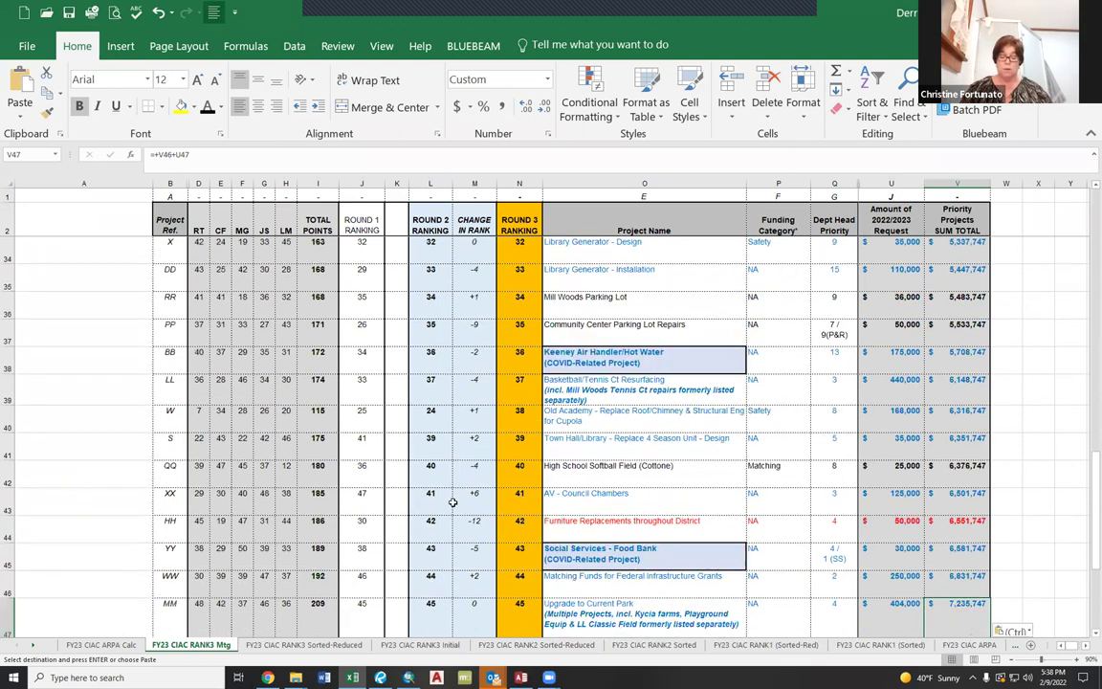
left_click(8, 528)
scroll(316, 516, "down", 1)
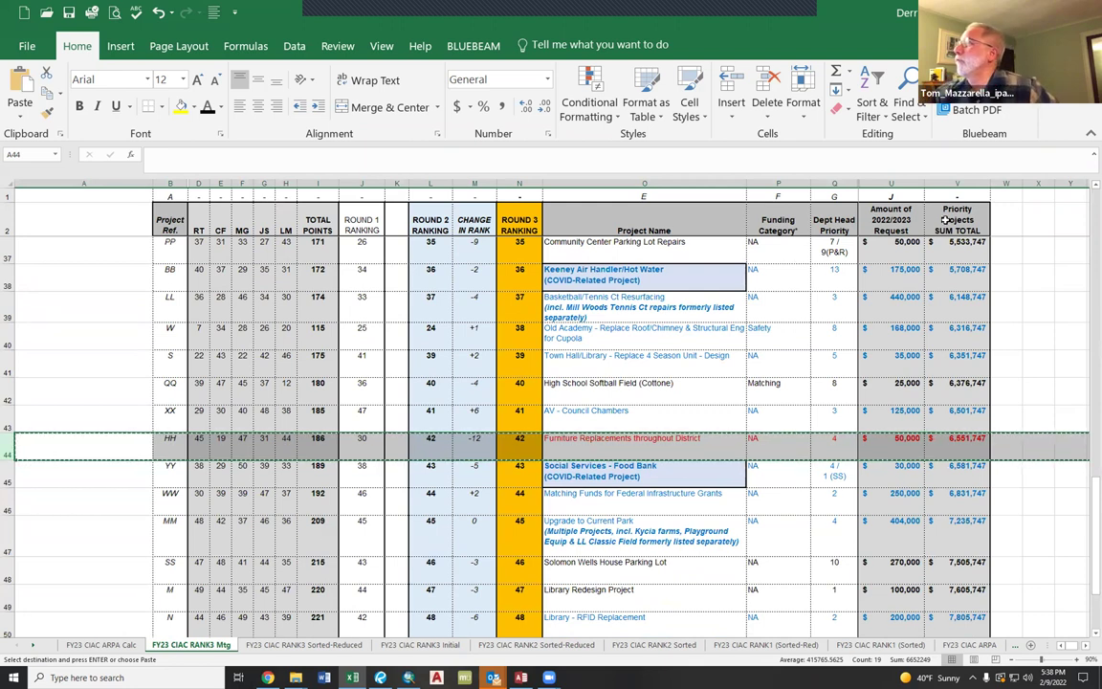
Widen the Priority Projects SUM TOTAL column slightly so "Priority Projects" fits on one header line
left_click_drag(990, 182, 995, 182)
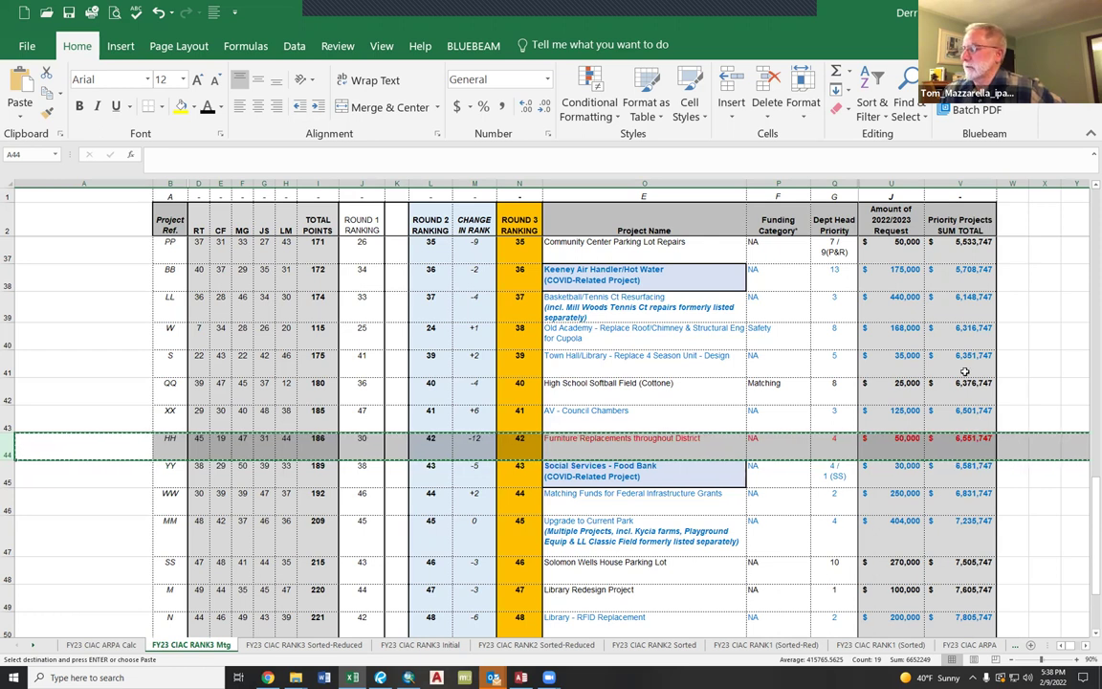
scroll(620, 400, "up", 3)
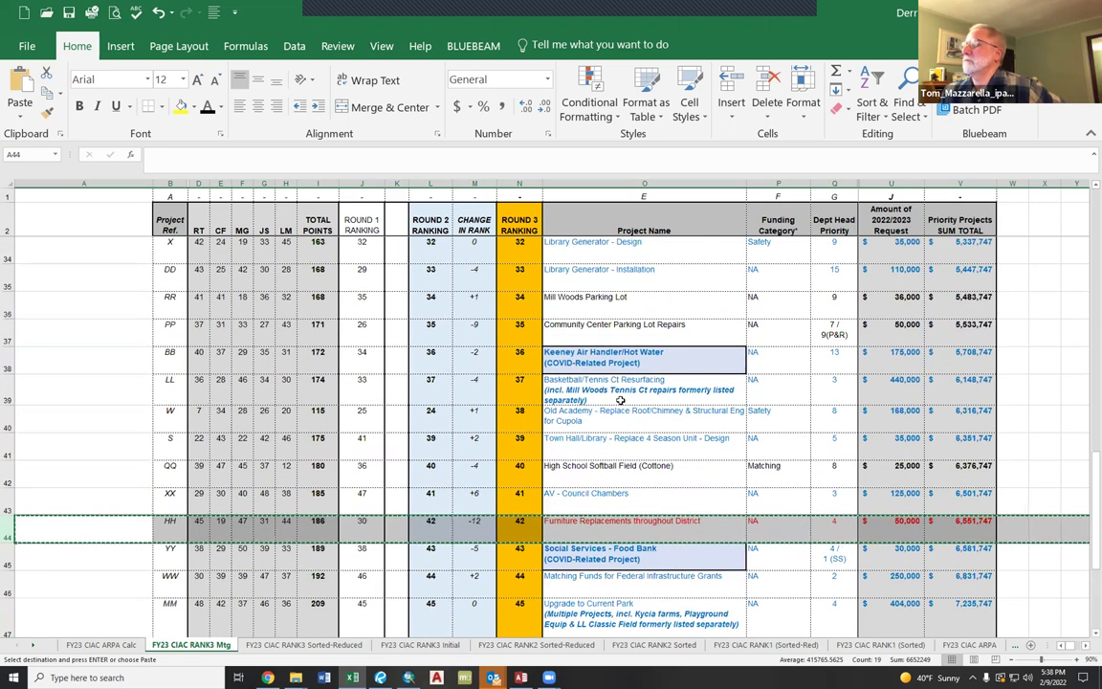
scroll(619, 400, "up", 1)
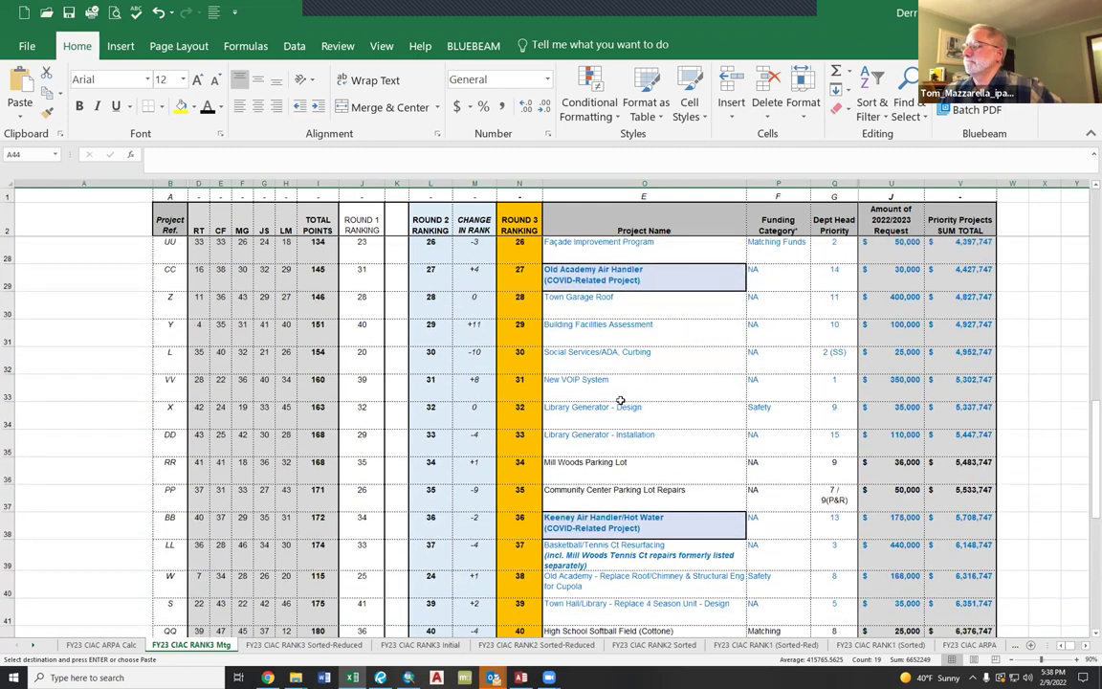
Widen the Amount of 2022/2023 Request column slightly and cancel the pending copy of the Furniture Replacements row
scroll(619, 400, "up", 2)
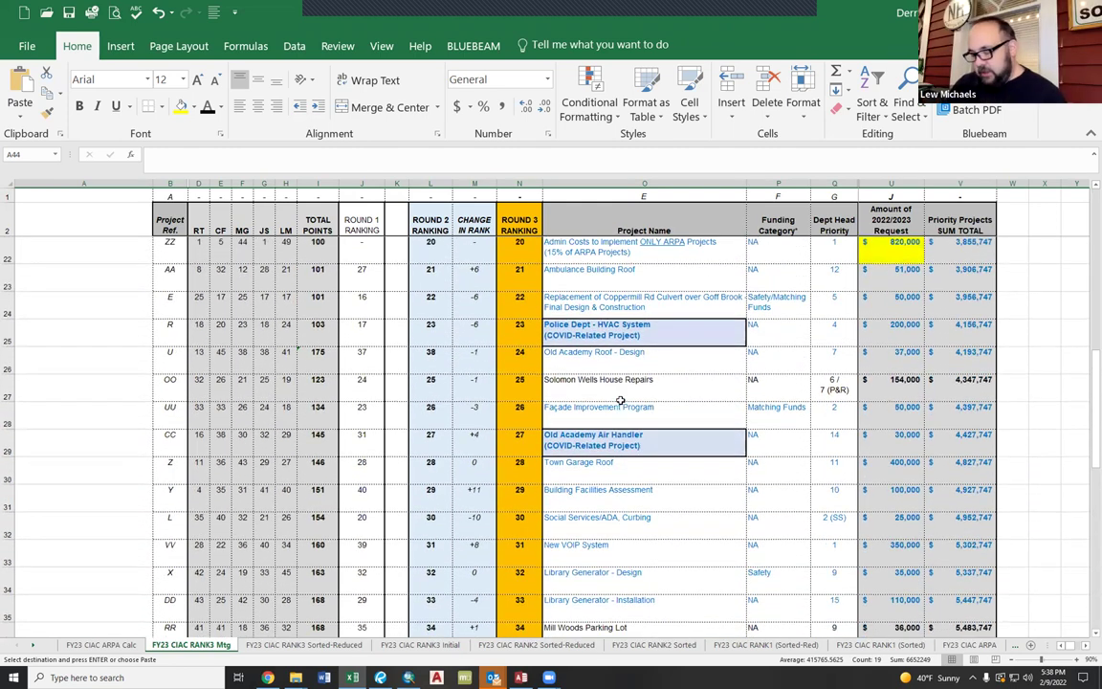
scroll(620, 399, "up", 1)
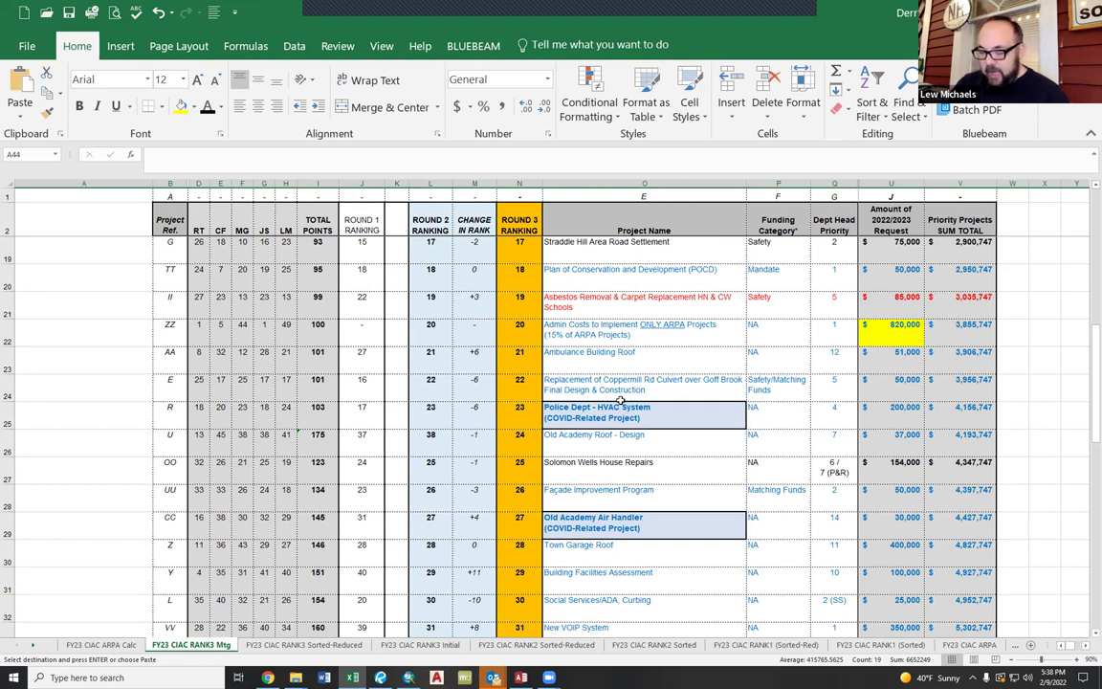
scroll(620, 400, "down", 5)
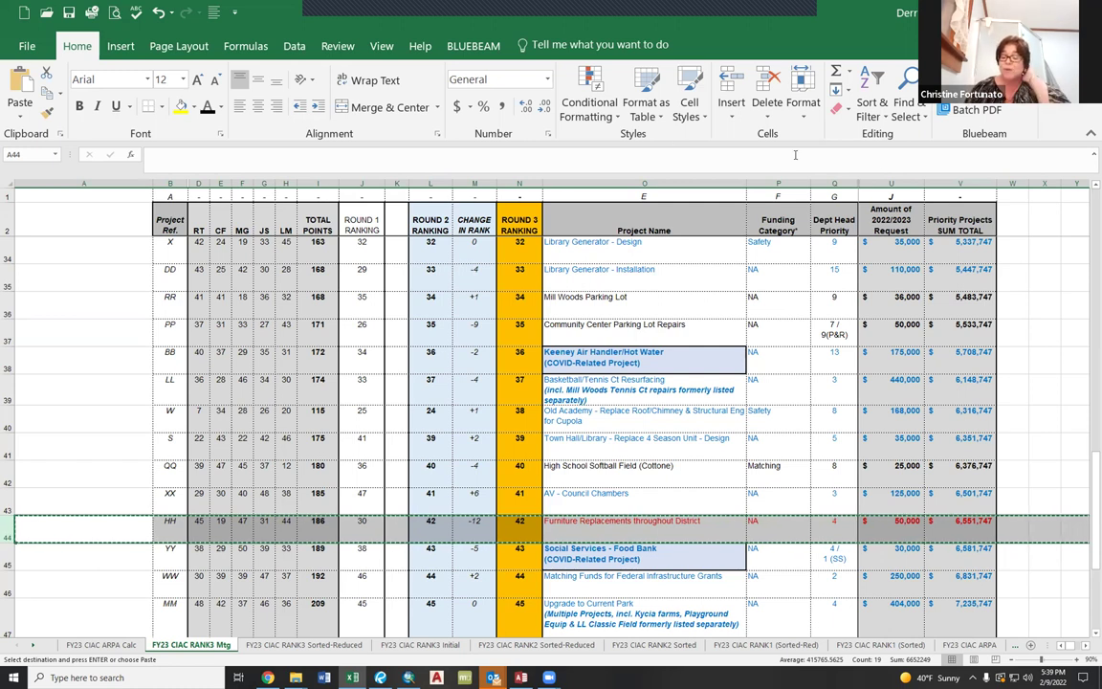
left_click_drag(928, 183, 936, 182)
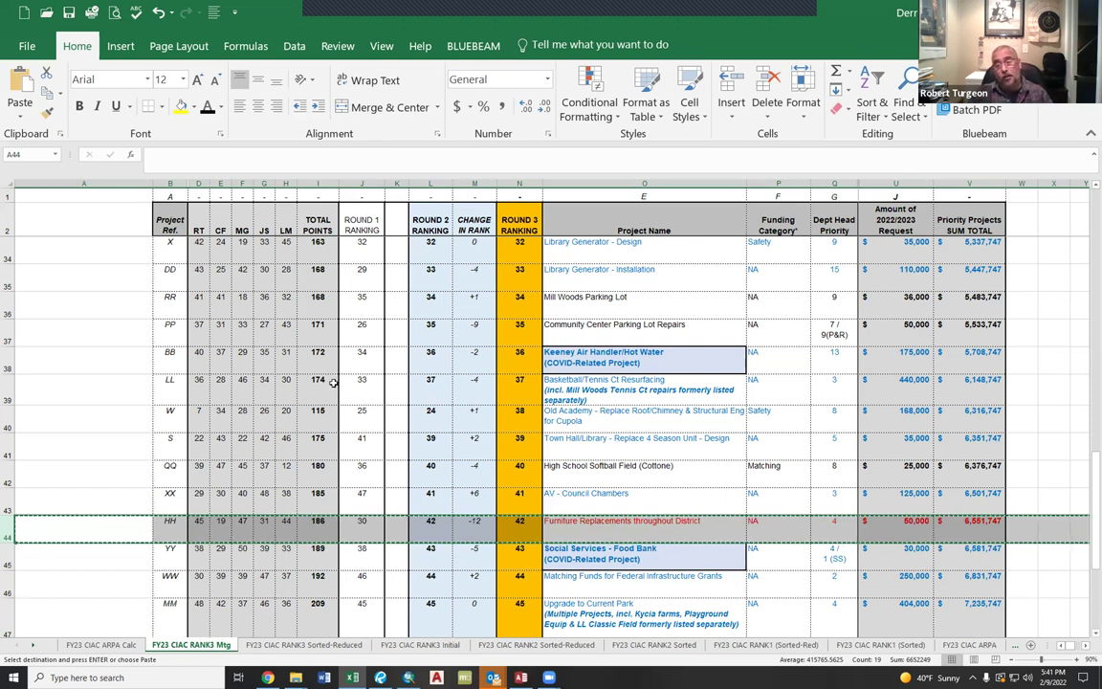
left_click(52, 407)
key("Escape")
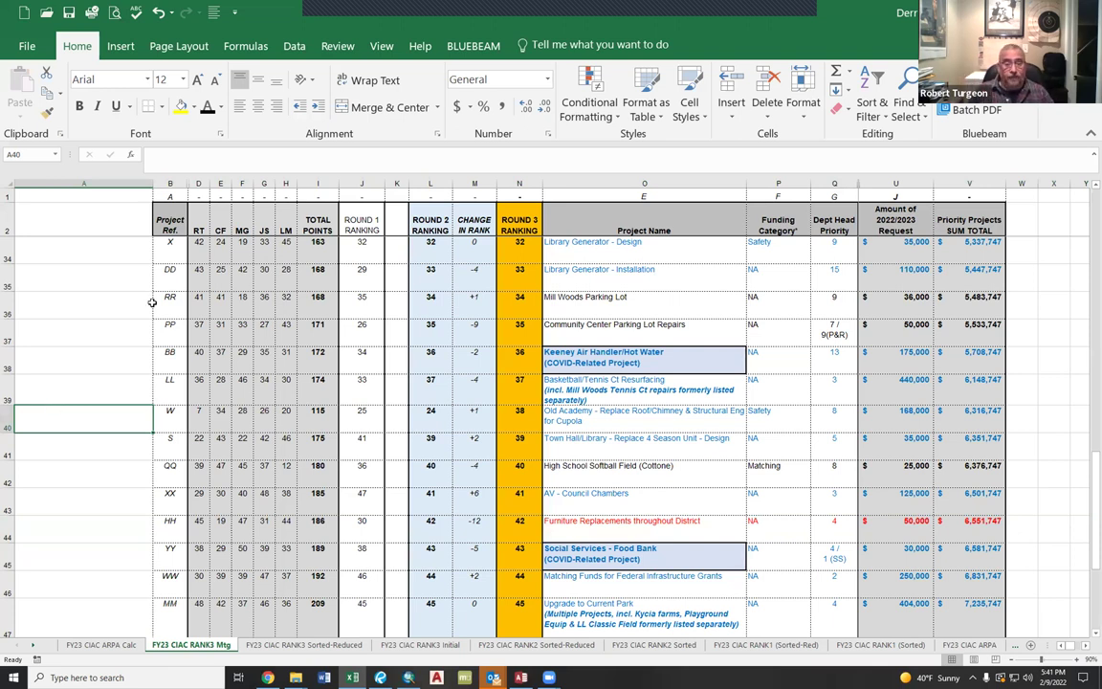
Apply an outside border around the Round 2 Ranking and Change in Rank columns, L2:M51
scroll(152, 302, "down", 2)
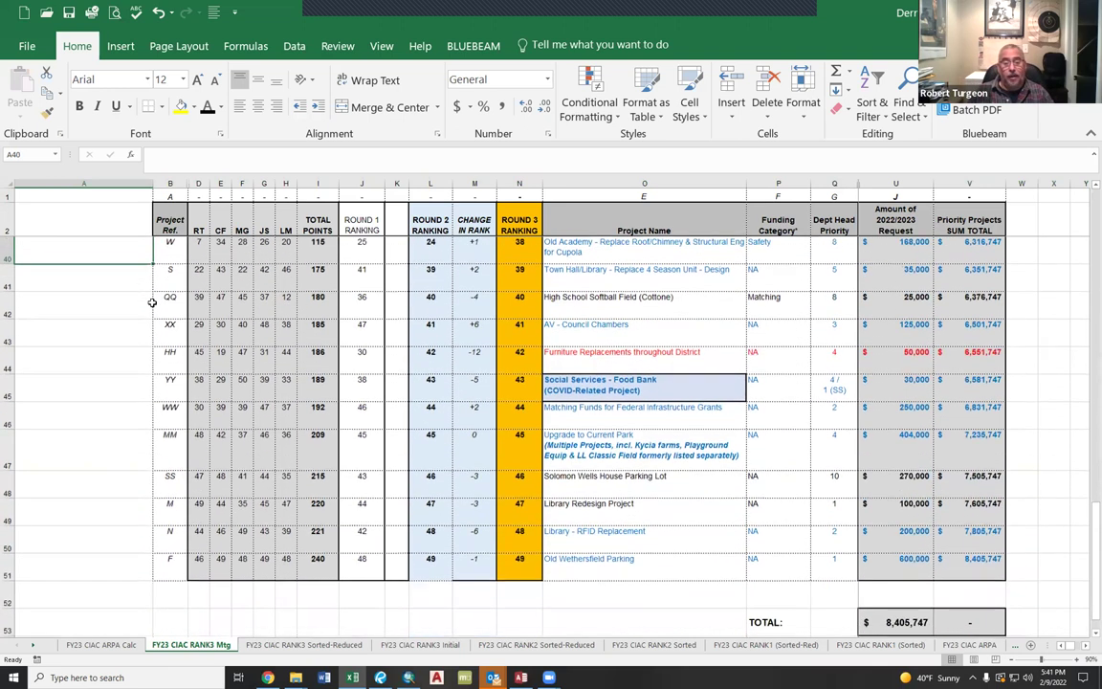
left_click(474, 562)
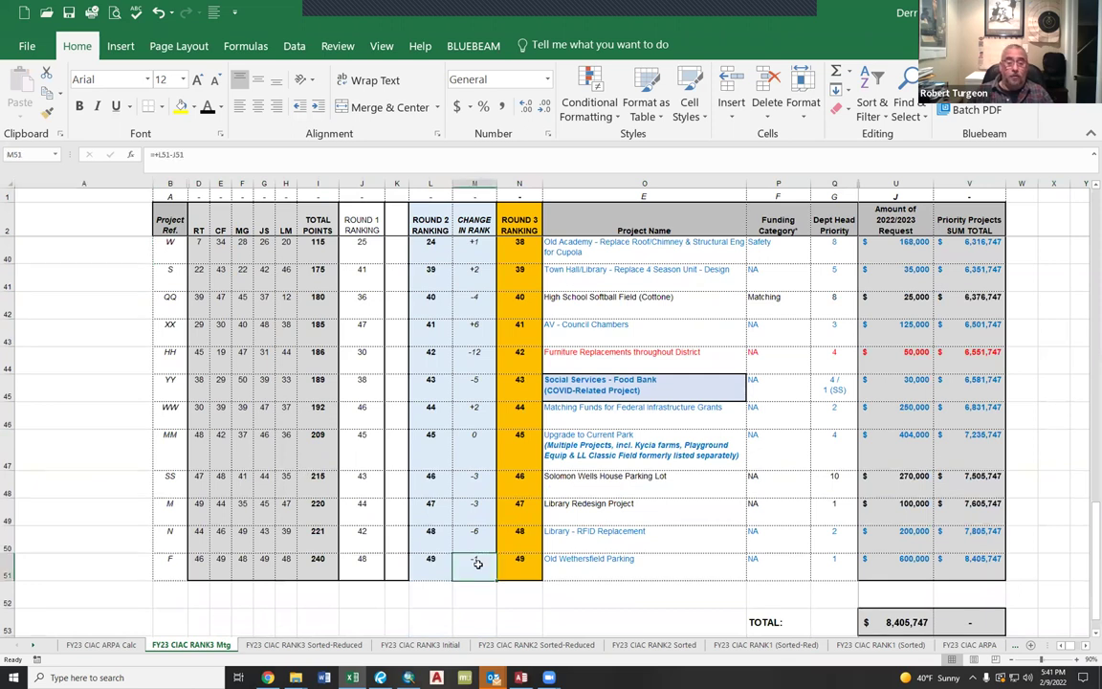
left_click_drag(481, 564, 429, 204)
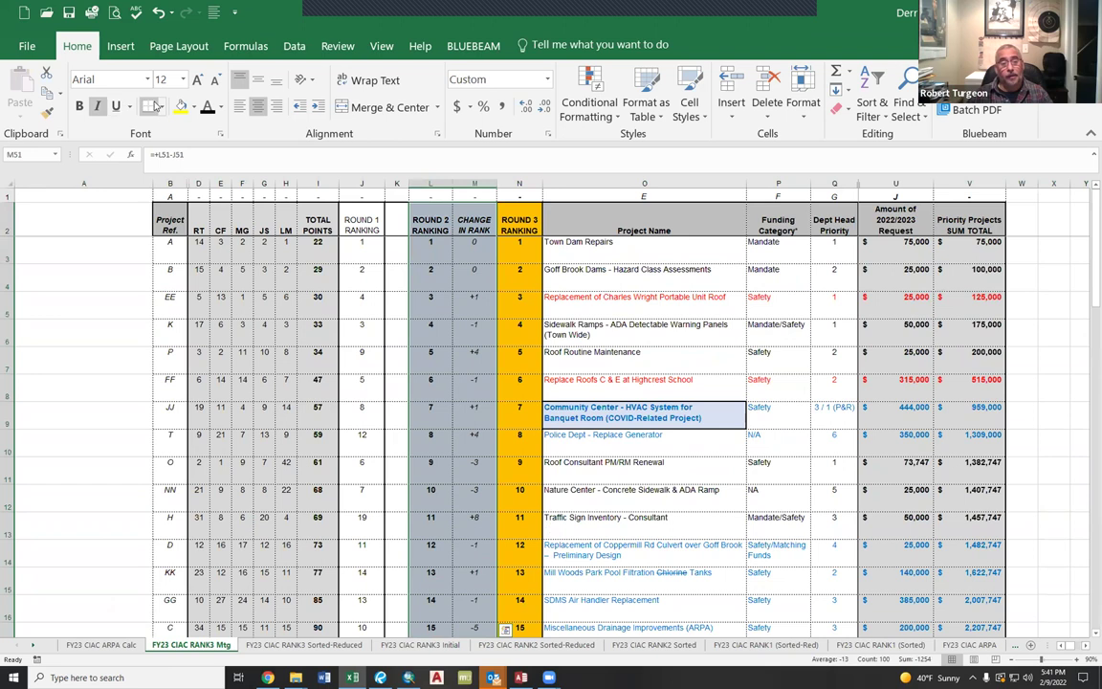
left_click(163, 106)
left_click(182, 235)
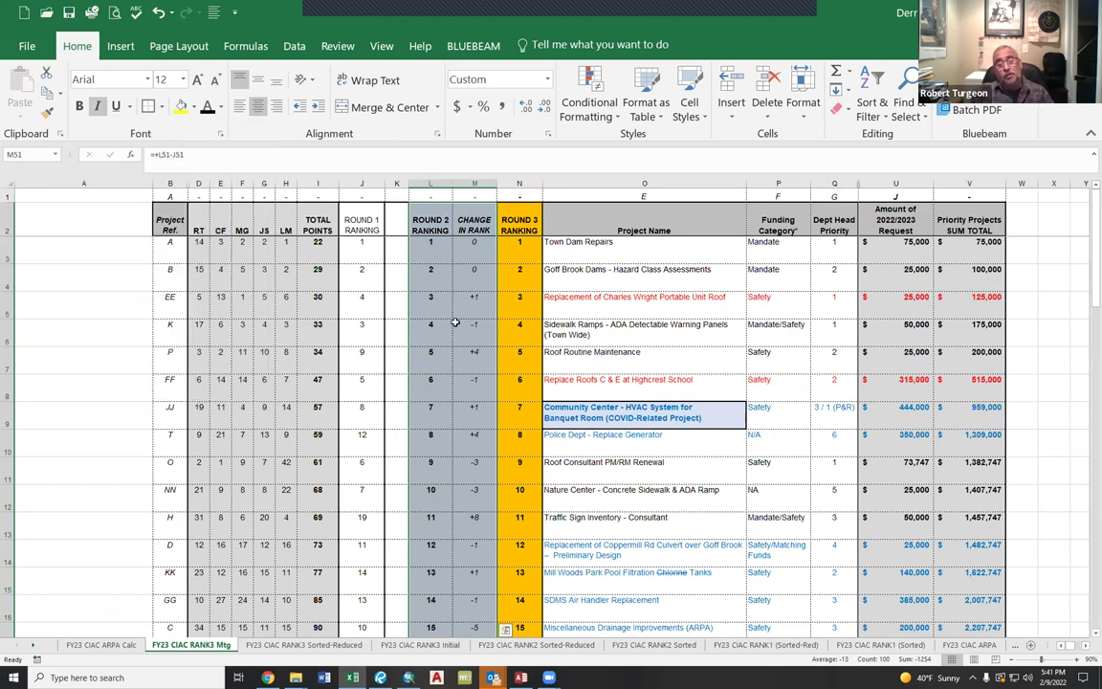
left_click(479, 333)
Review the ranked projects and narrow the Round 1 Ranking column slightly
scroll(493, 394, "down", 2)
scroll(494, 396, "down", 4)
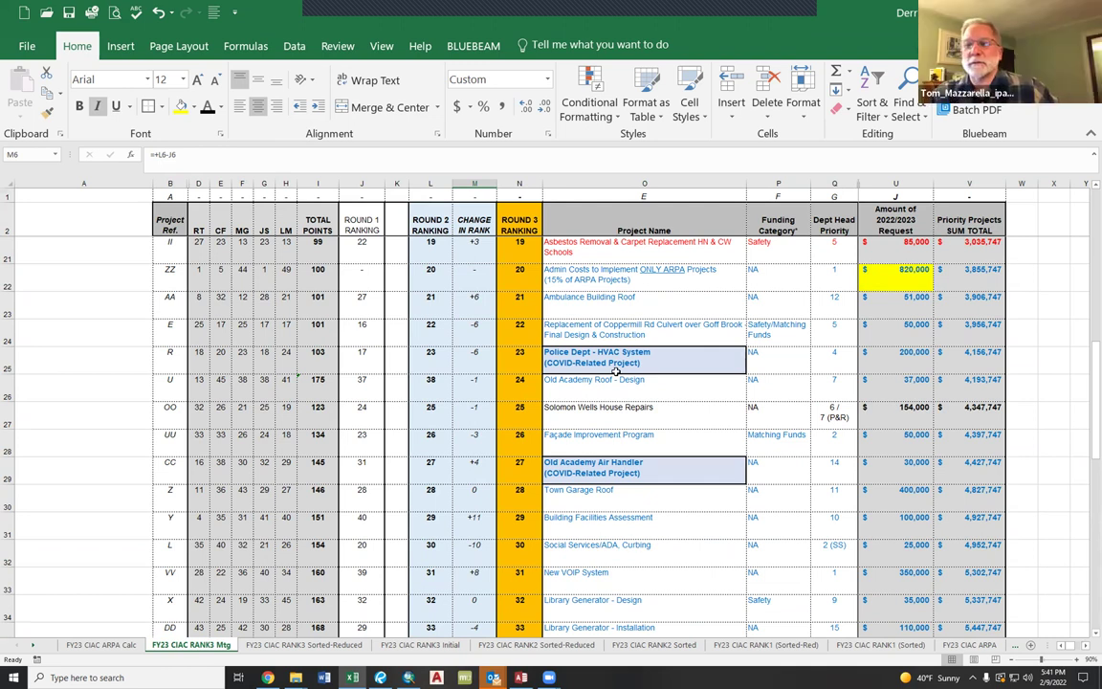
scroll(616, 372, "up", 5)
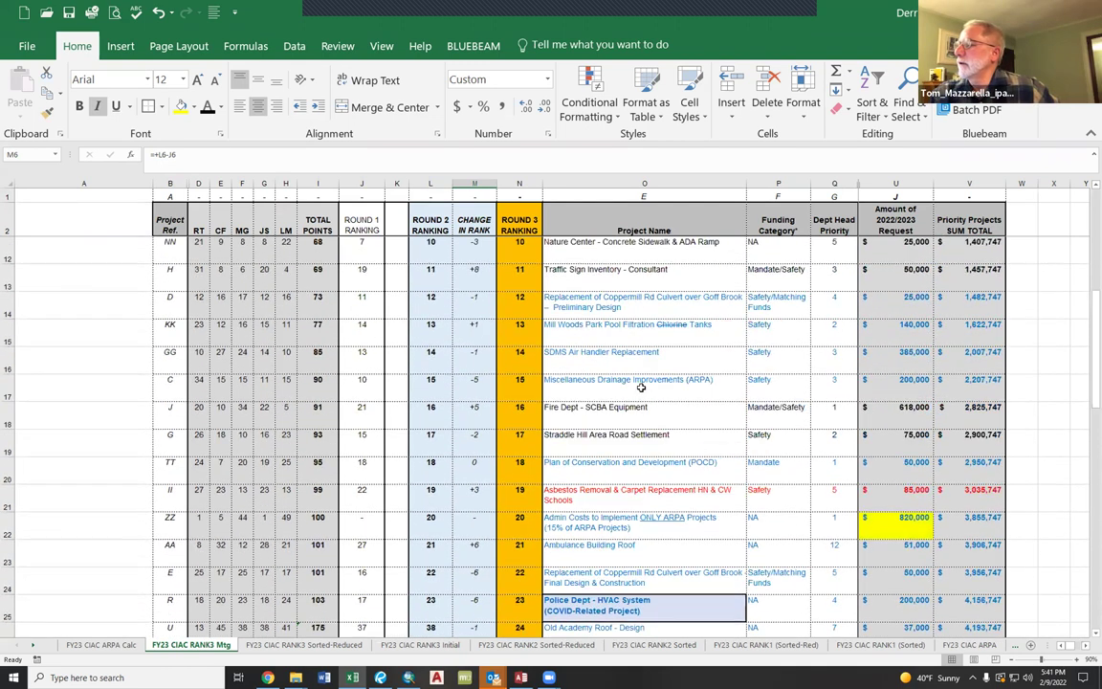
scroll(641, 386, "up", 1)
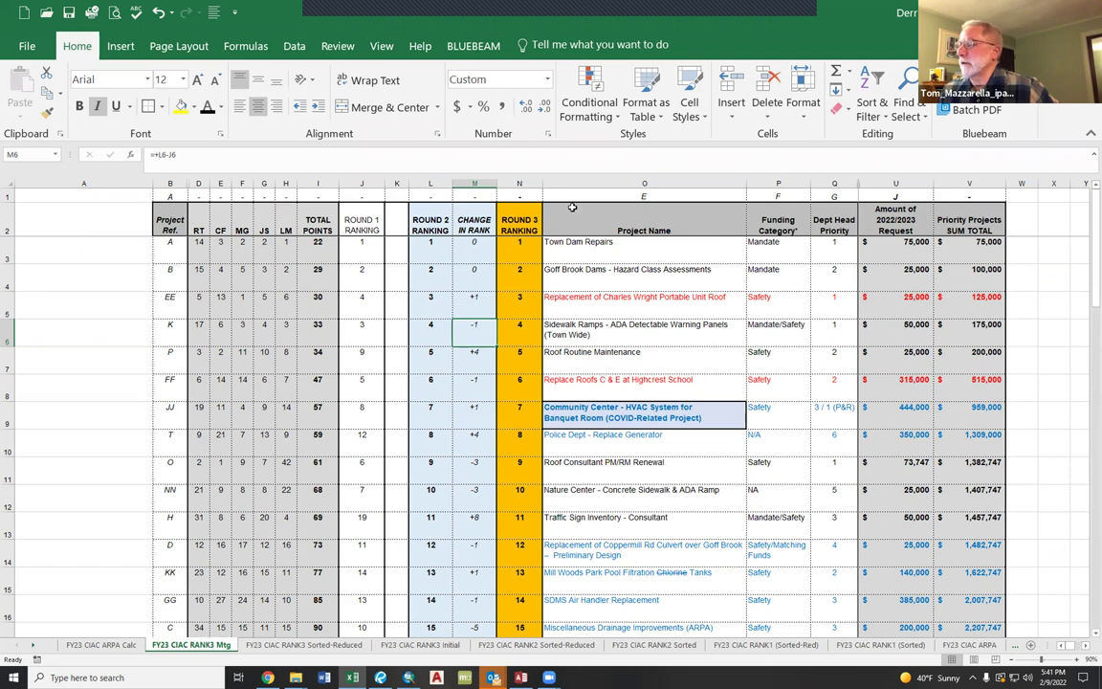
left_click_drag(385, 184, 379, 183)
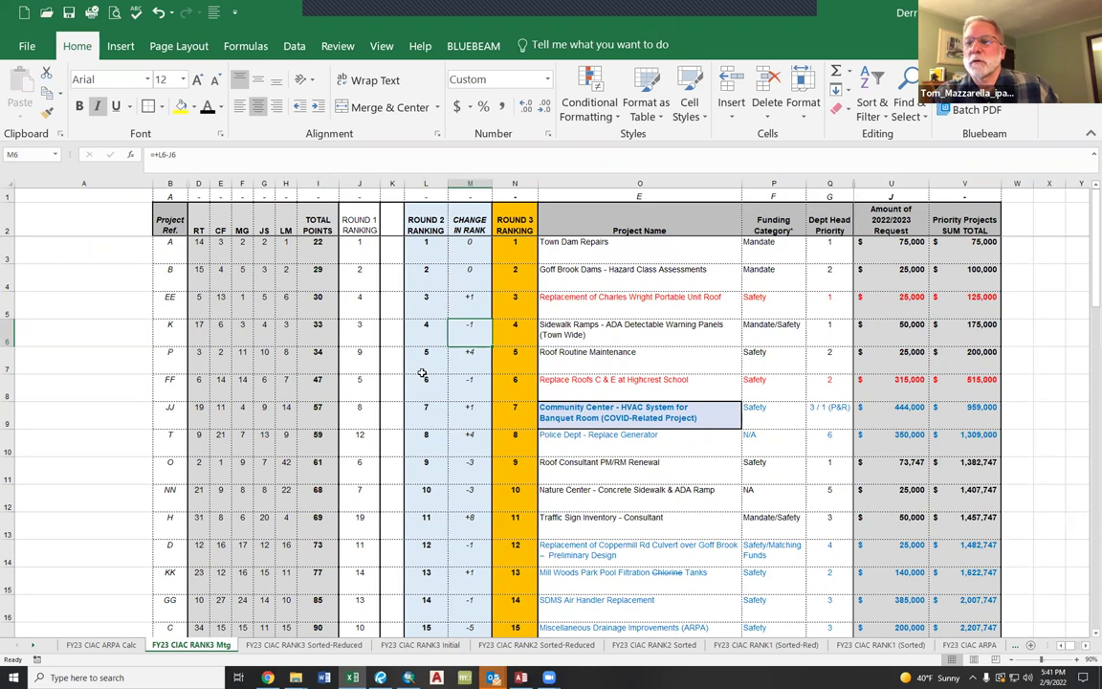